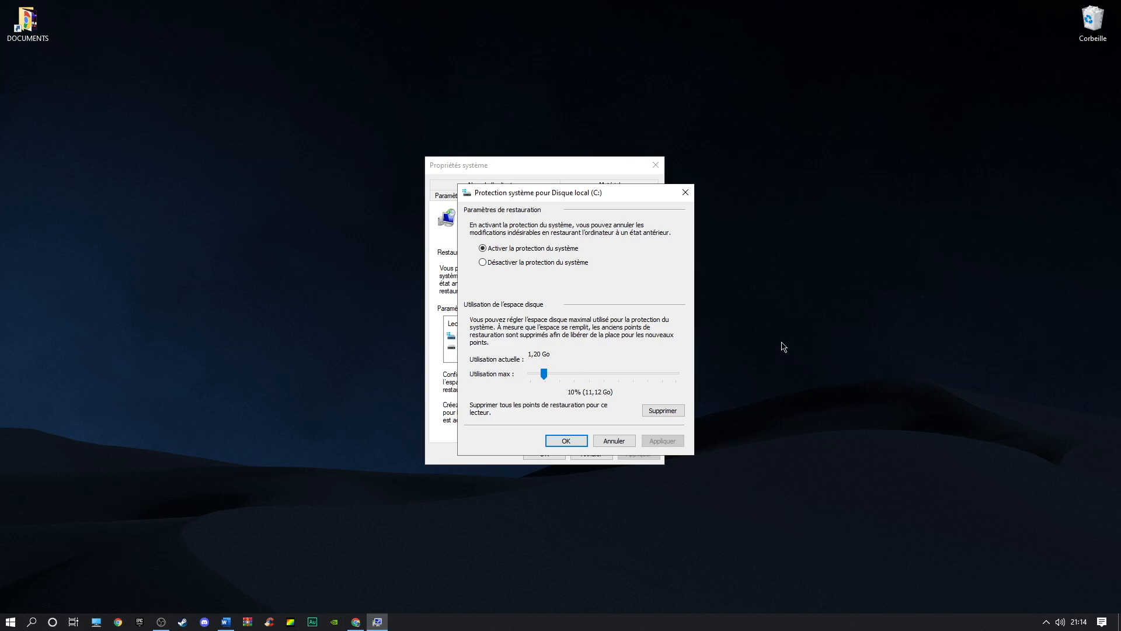
Confirm the system protection settings for the C: drive and search for point de restauration
click(566, 441)
click(598, 406)
text(point de restauration)
click(590, 291)
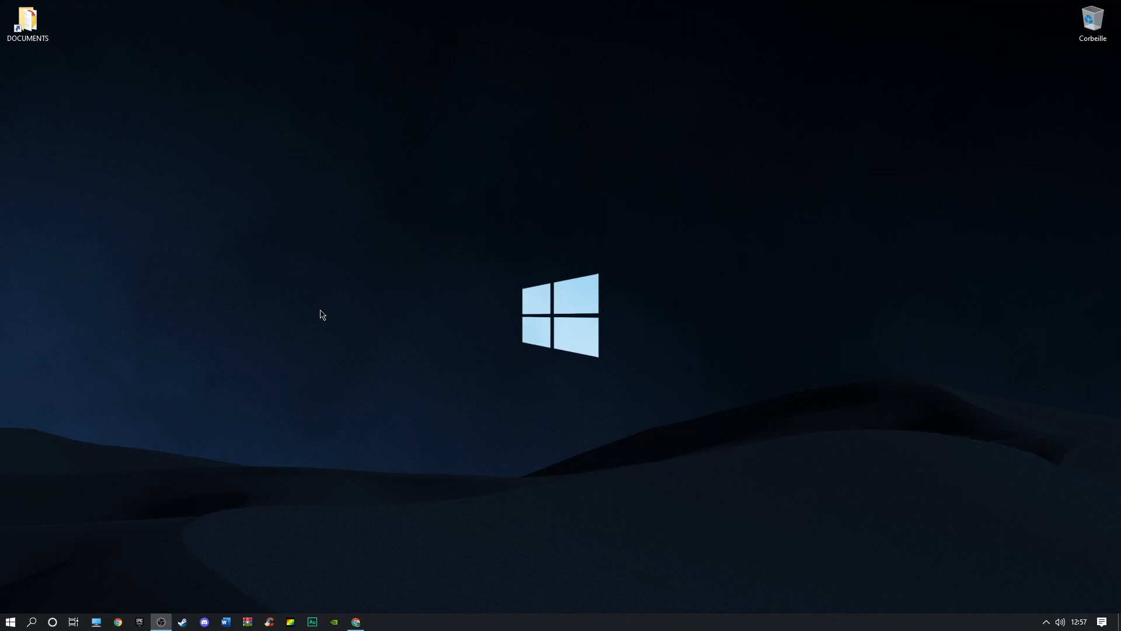
Search for windows upd and open Rechercher les mises à jour in Windows Update settings
click(32, 622)
text(windows upd)
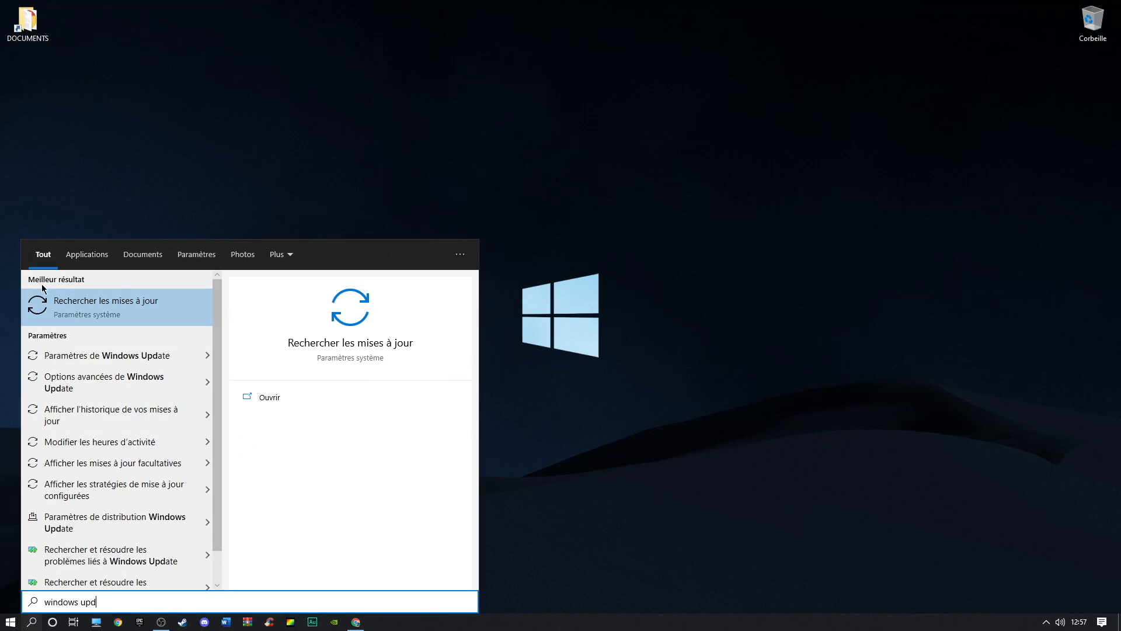
click(55, 299)
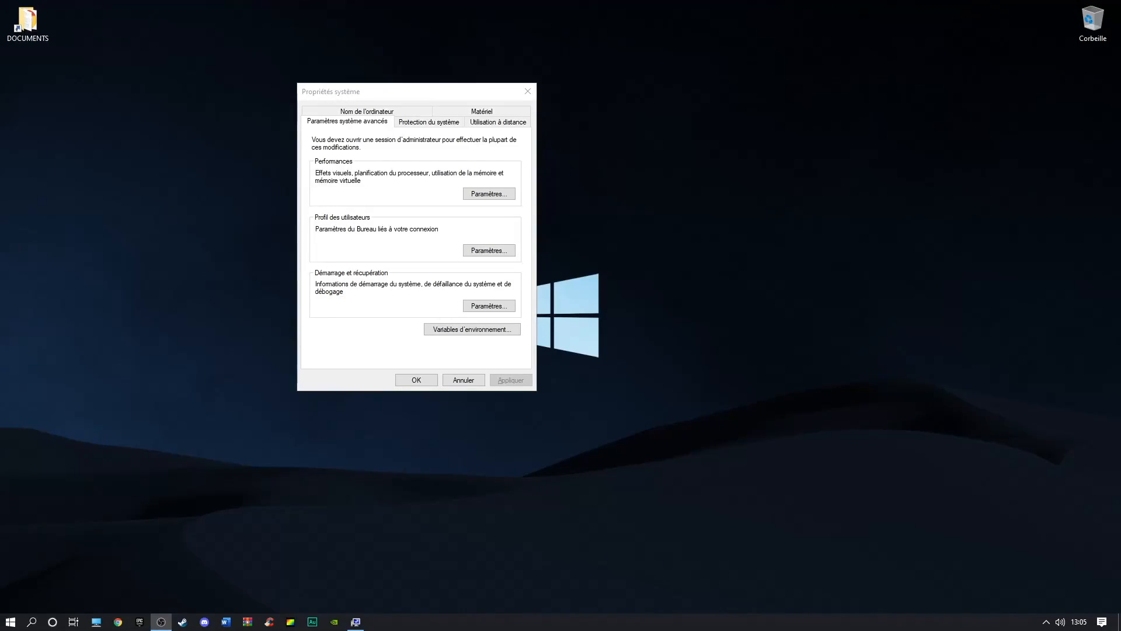
Run sysdm.cpl from search and open the Performance settings in System Properties
click(32, 618)
text(sysdm)
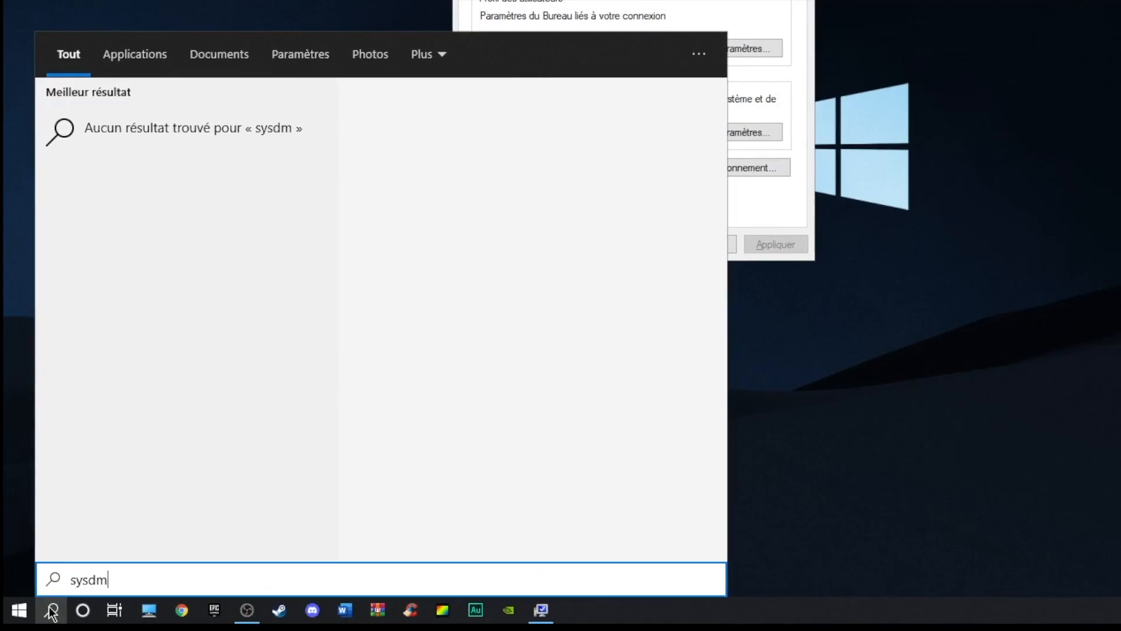
text(.cpl)
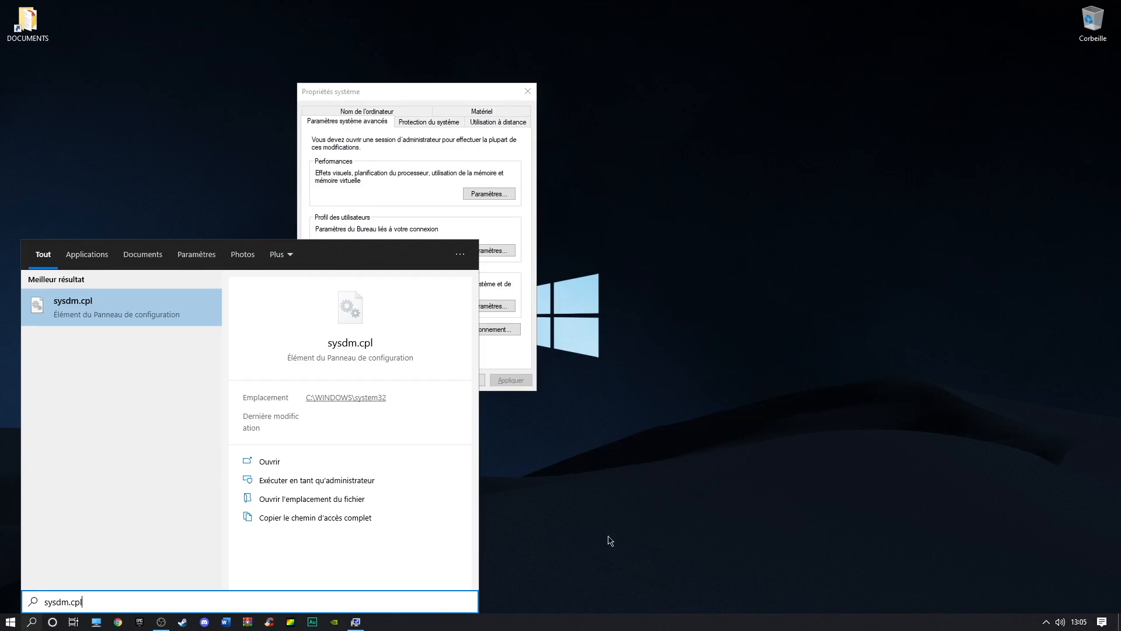
key(Return)
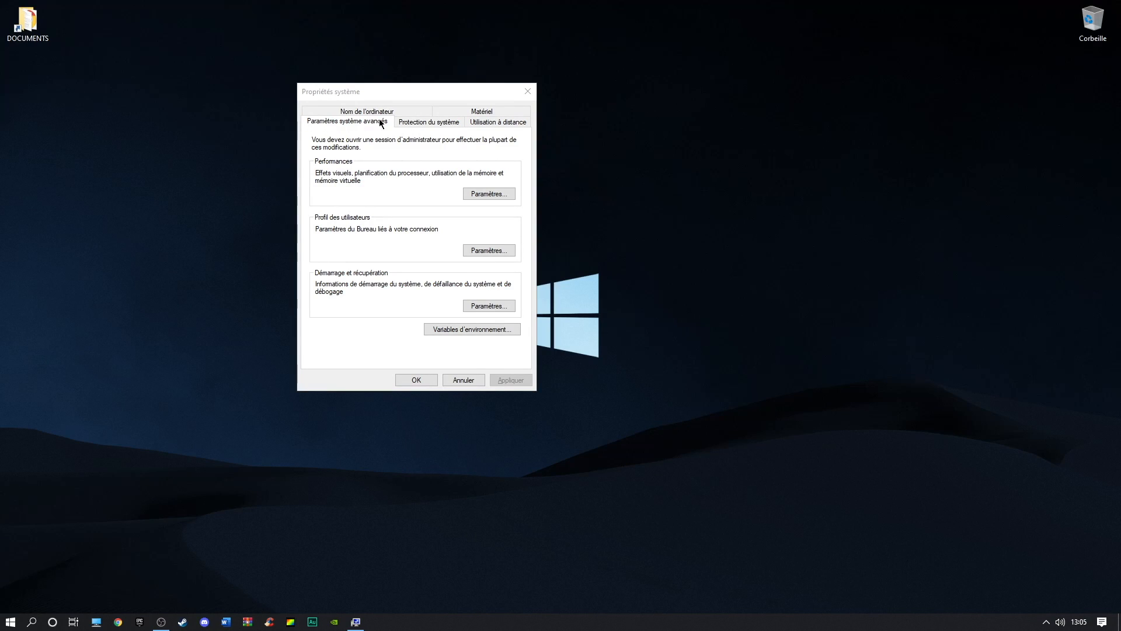
click(503, 195)
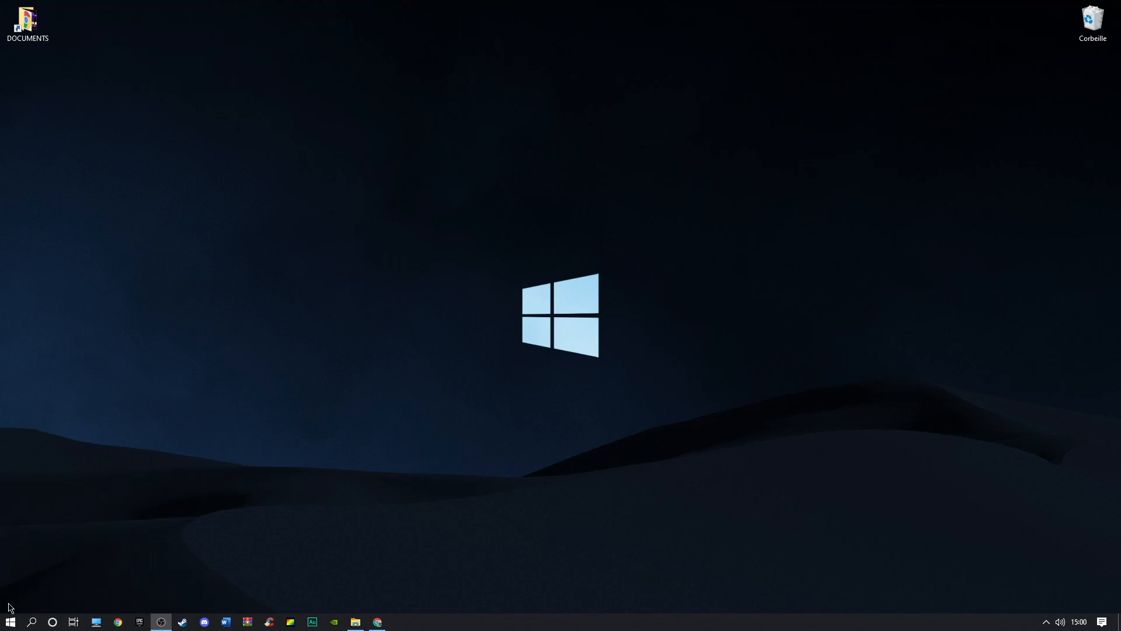
Search for mode jeu and open the Game Mode settings
click(31, 622)
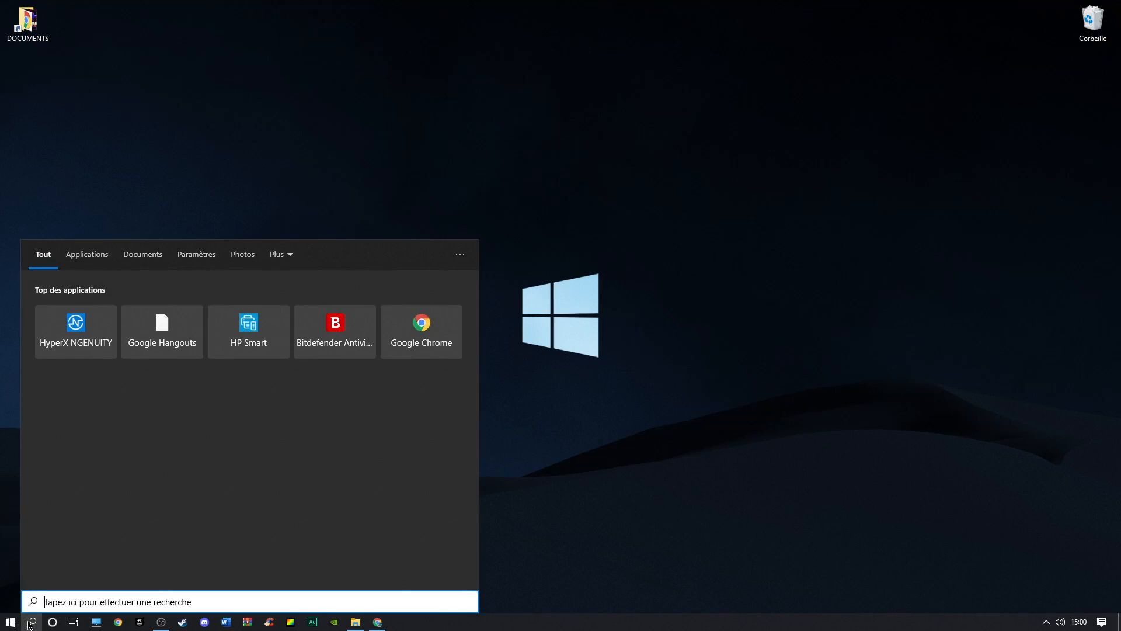
text(mode jeu)
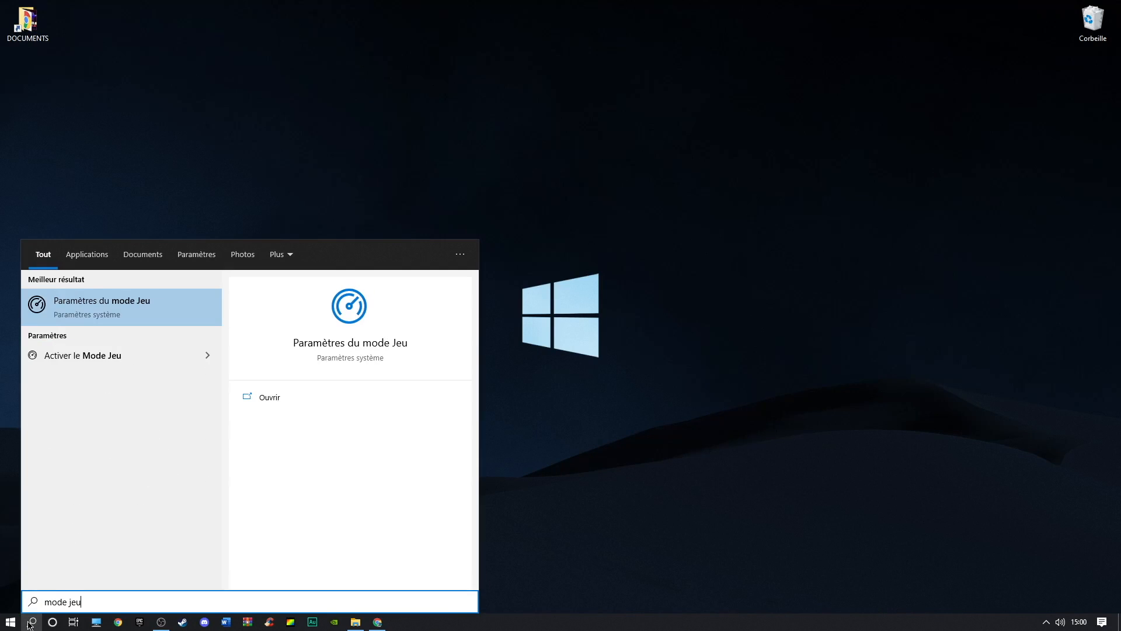
key(Return)
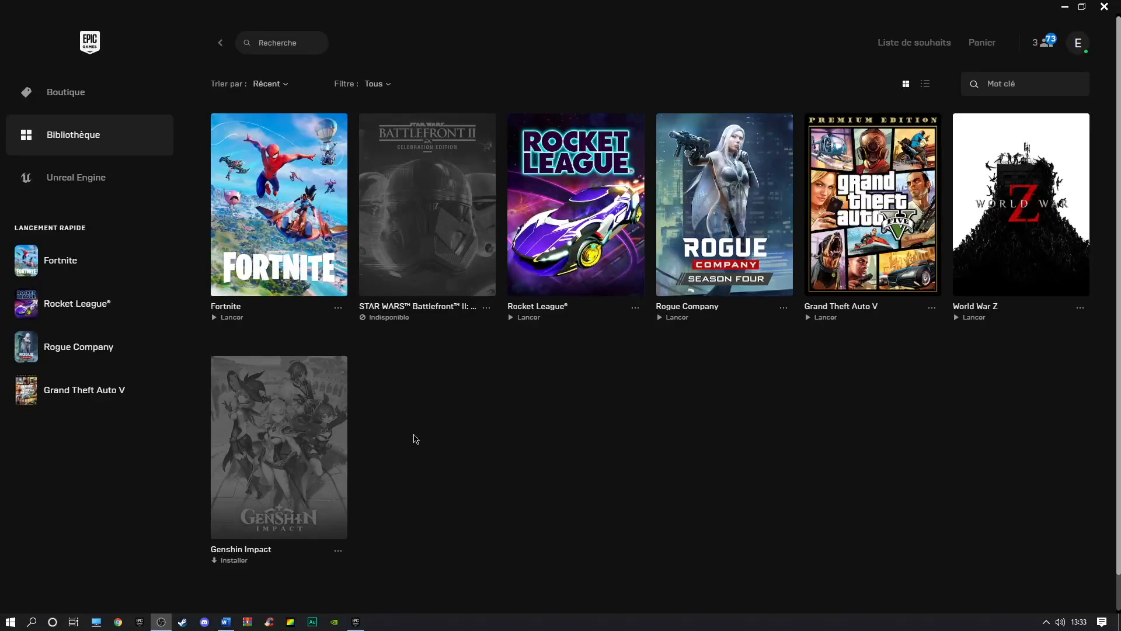
Open the Options for Fortnite in the Epic Games library
click(339, 308)
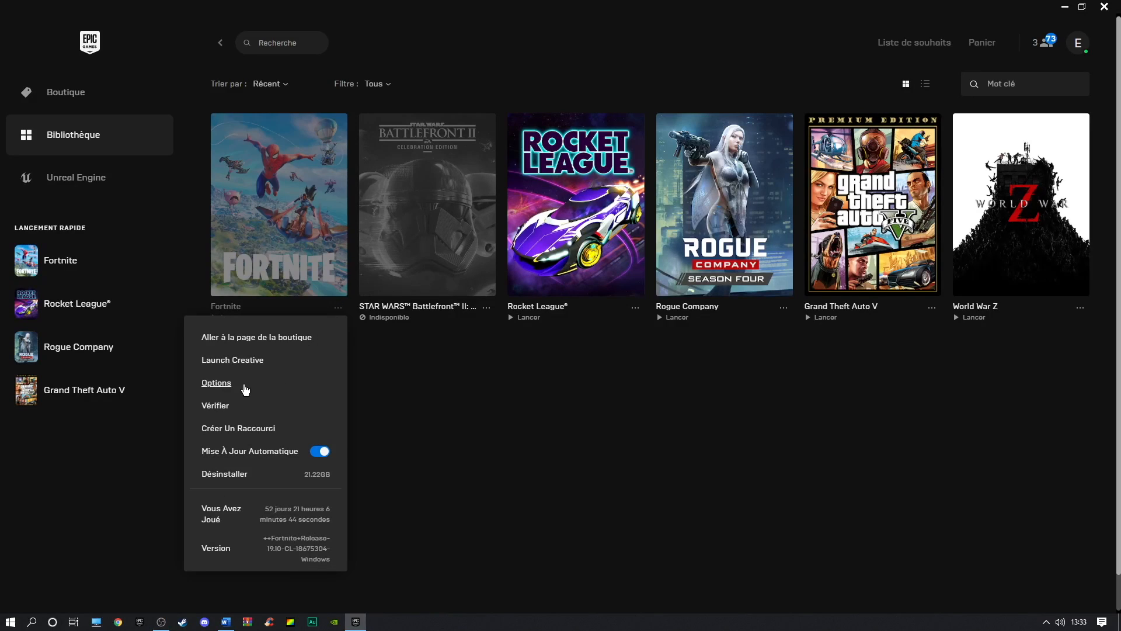
click(217, 383)
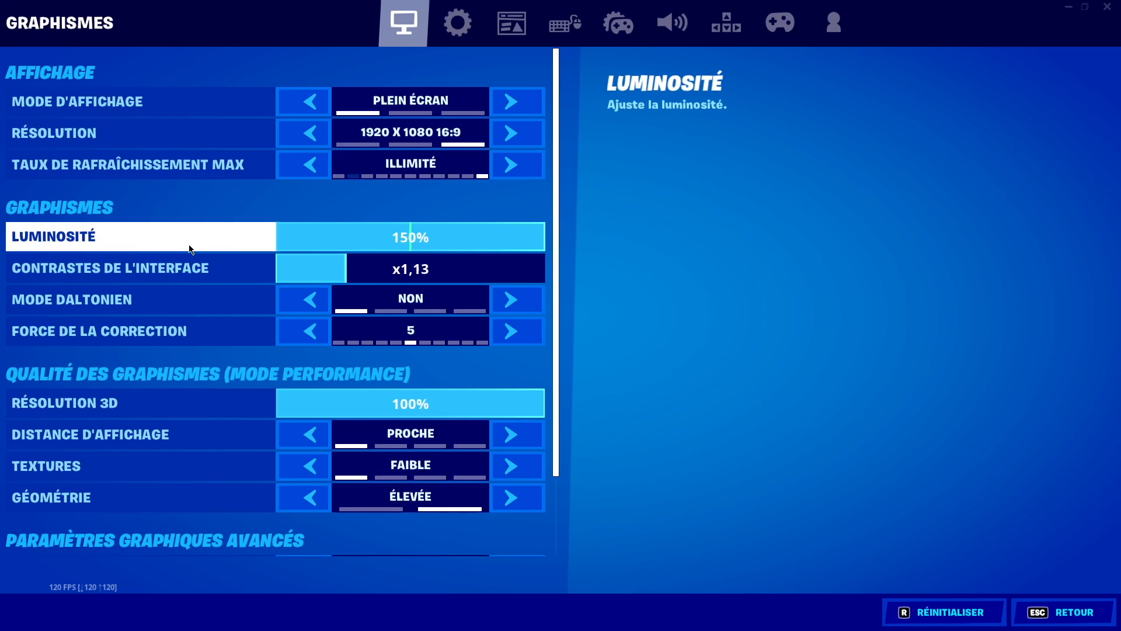
Review Fortnite's graphics, gameplay and audio settings
scroll(182, 330, down, 1)
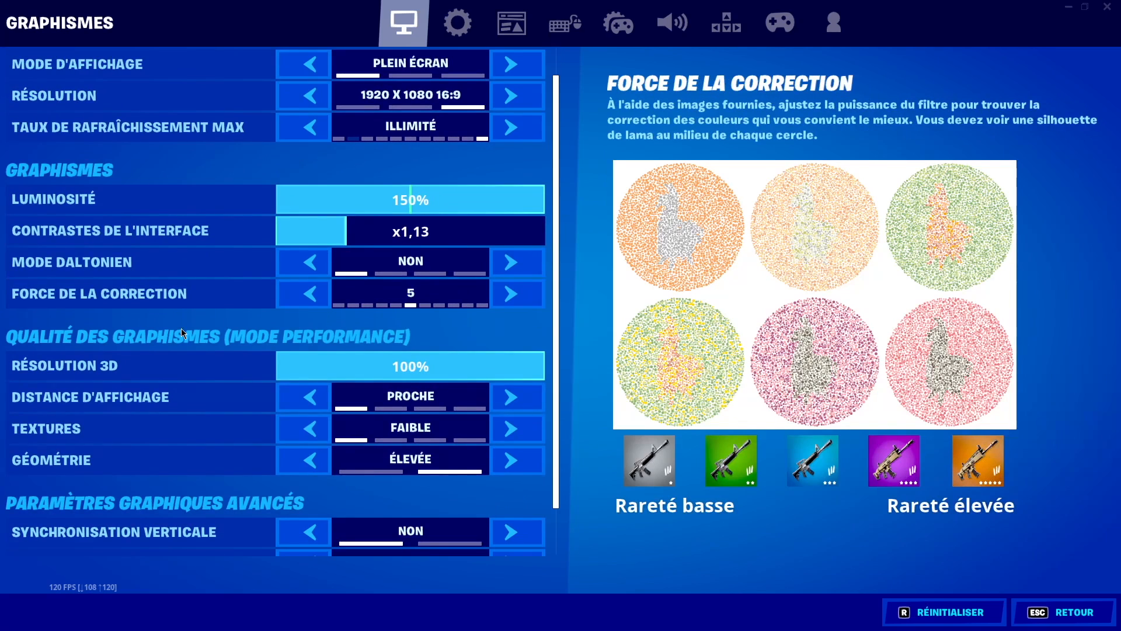
scroll(181, 328, down, 1)
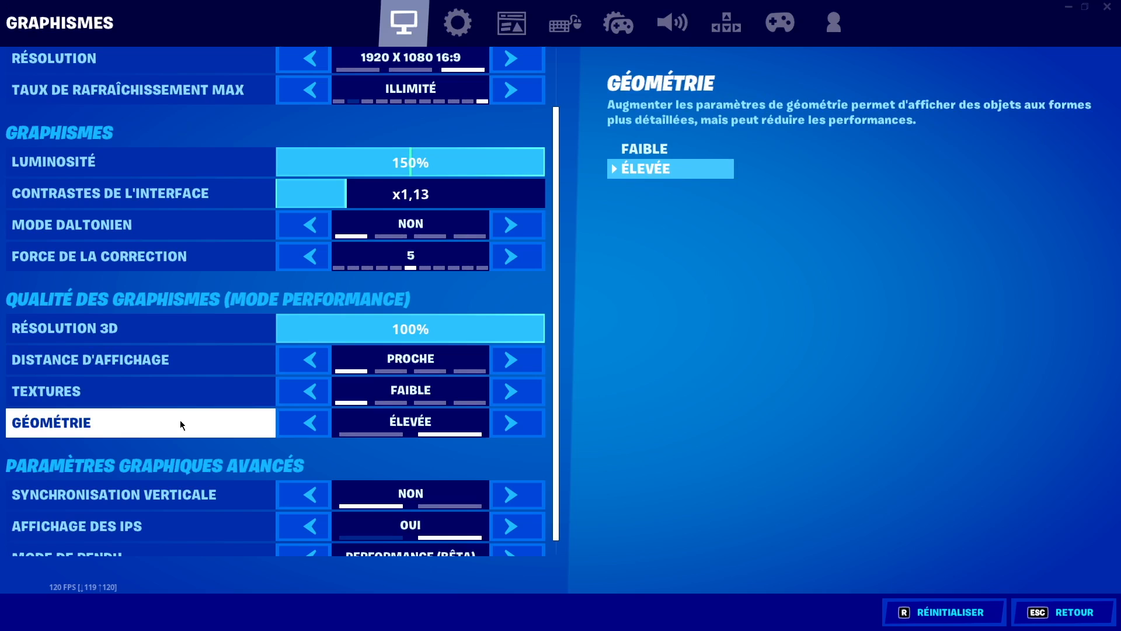
scroll(181, 467, down, 1)
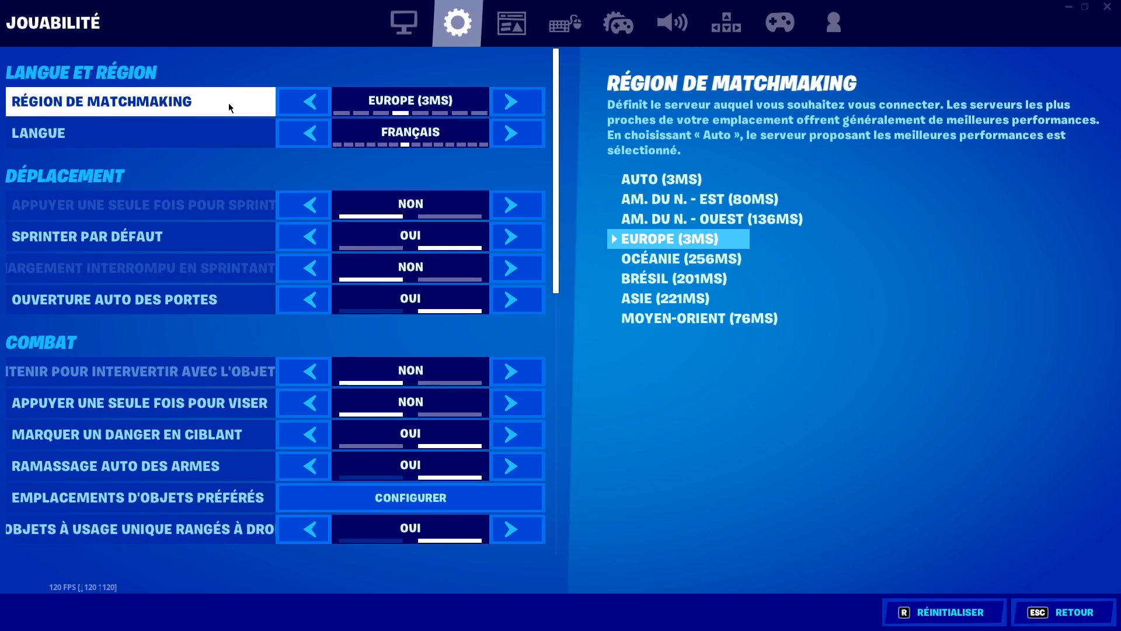
scroll(214, 275, down, 5)
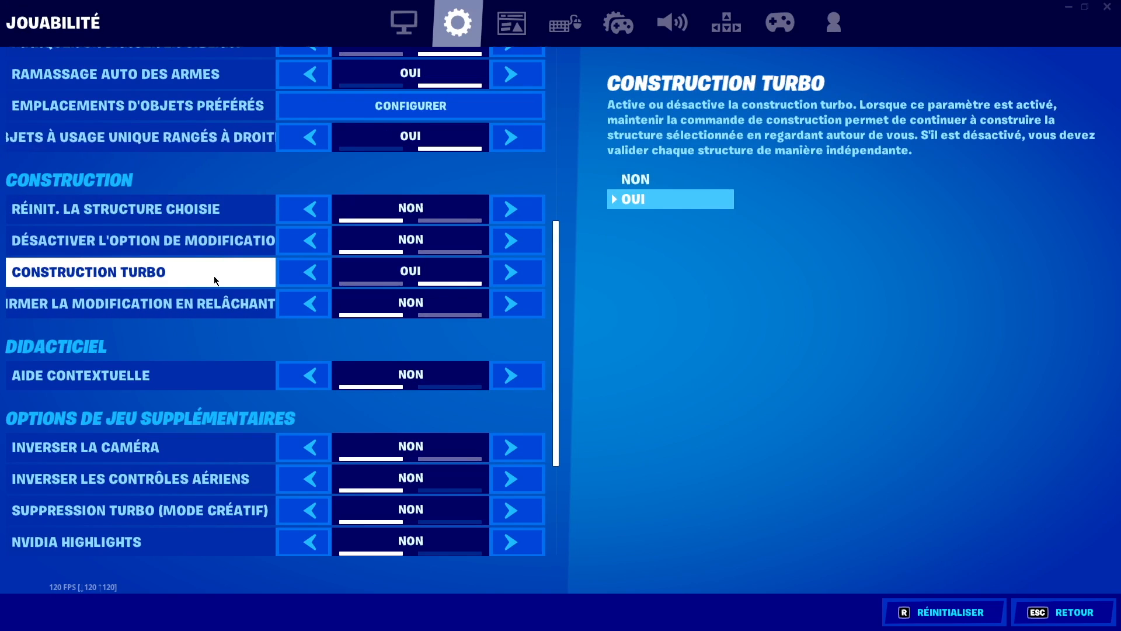
scroll(214, 275, down, 1)
scroll(213, 279, down, 1)
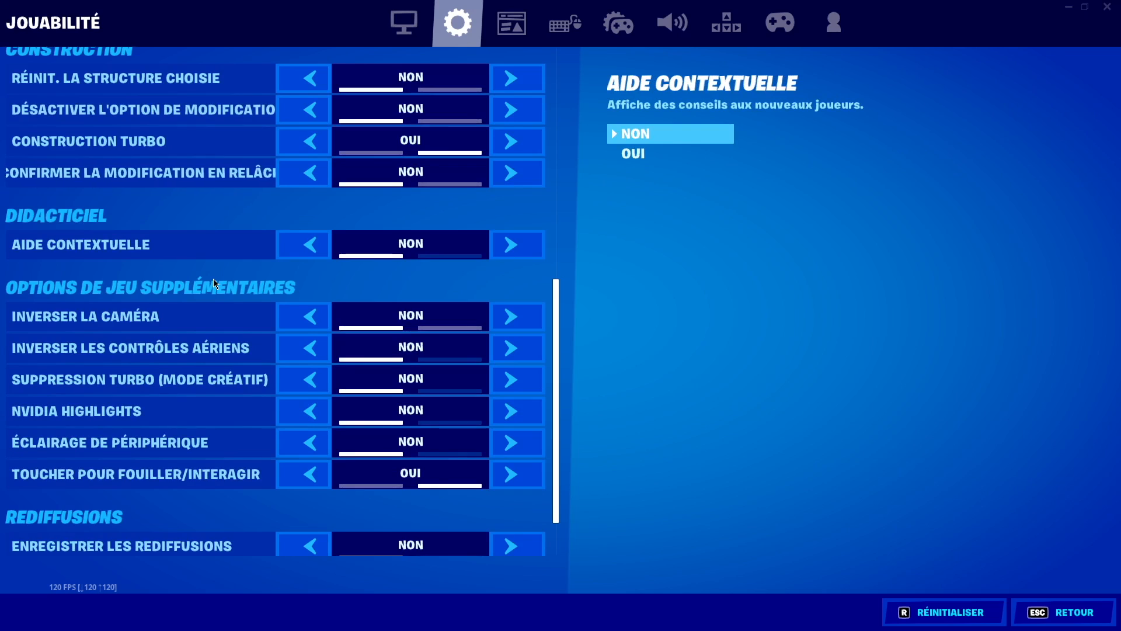
scroll(212, 278, down, 1)
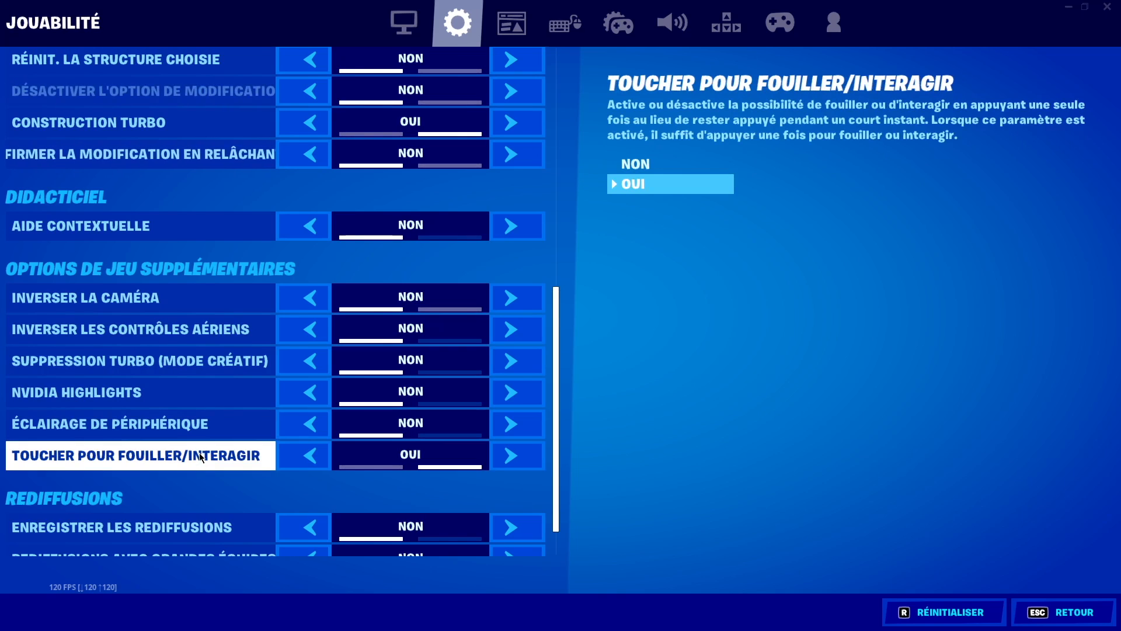
scroll(200, 458, down, 1)
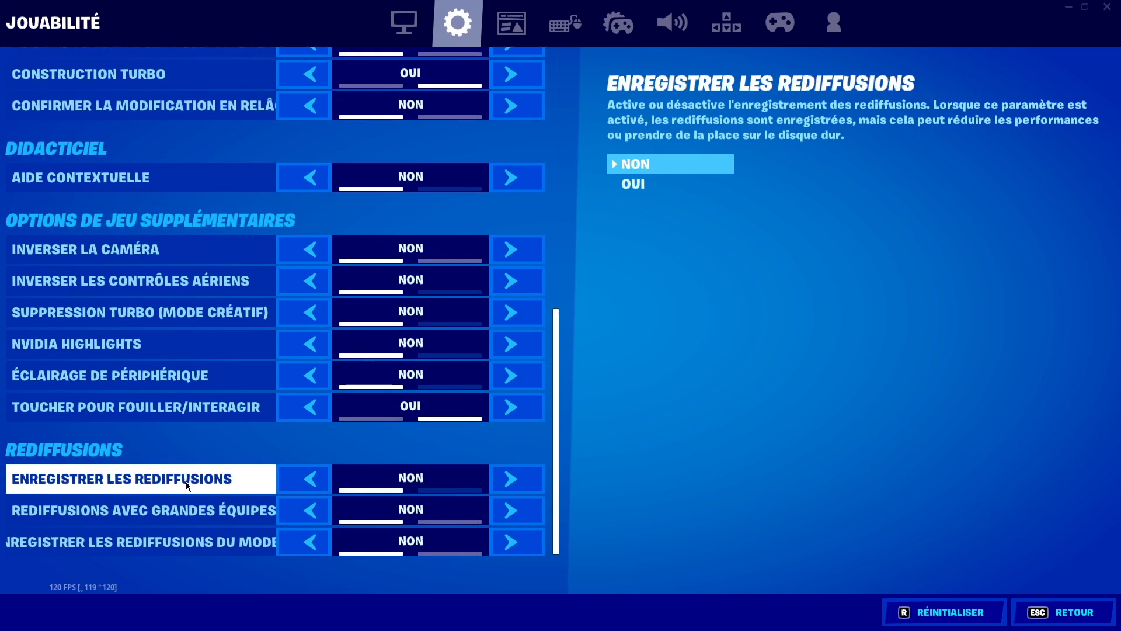
click(672, 22)
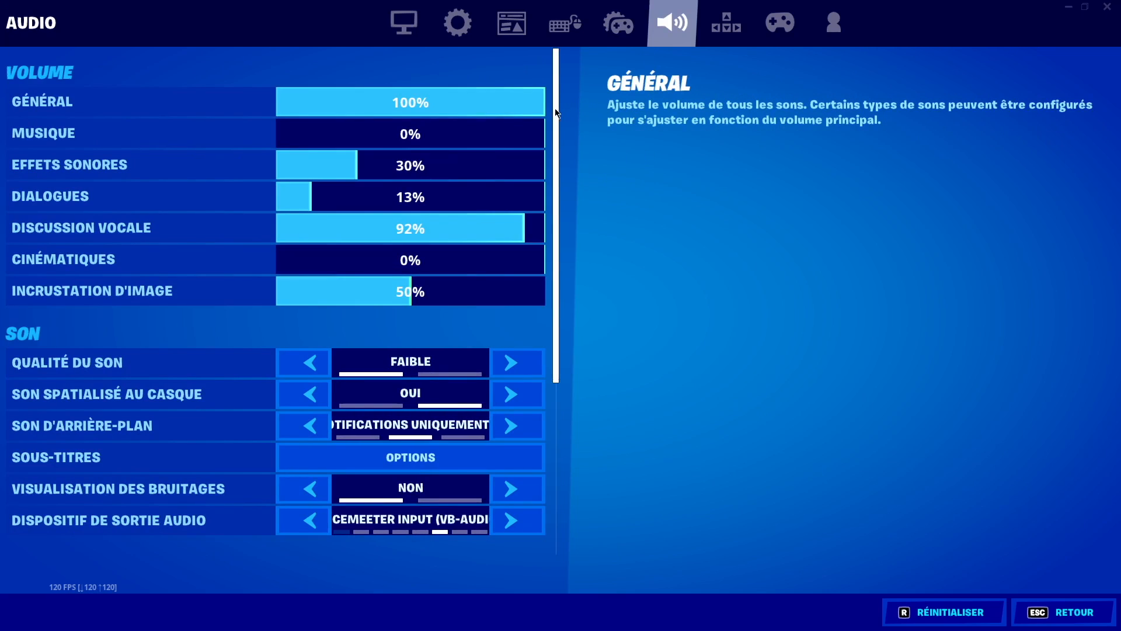
drag(555, 113, 559, 233)
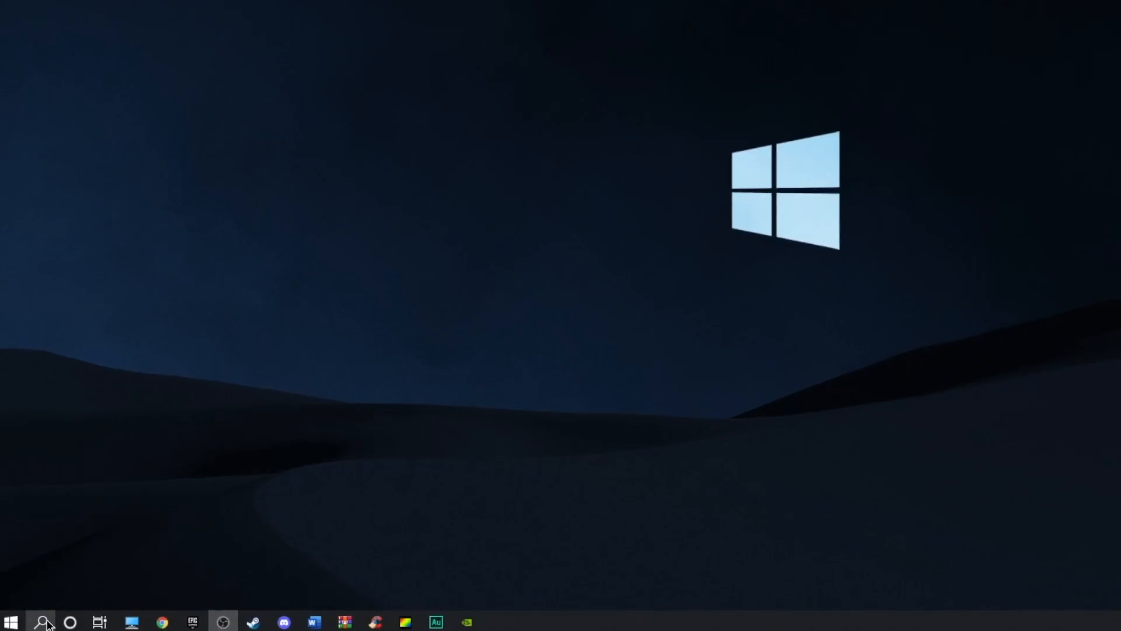
Open Command Prompt and run powercfg -duplicatescheme e9a42b02-d5df-448d-aa00-03f14749eb61
click(32, 619)
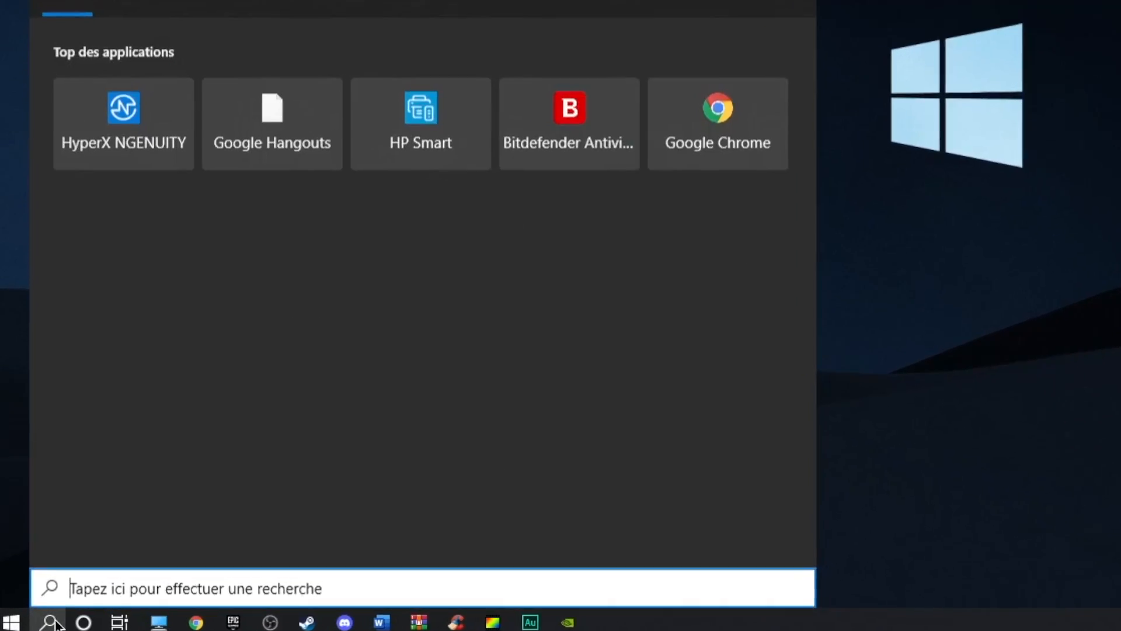
text(cmd)
key(Return)
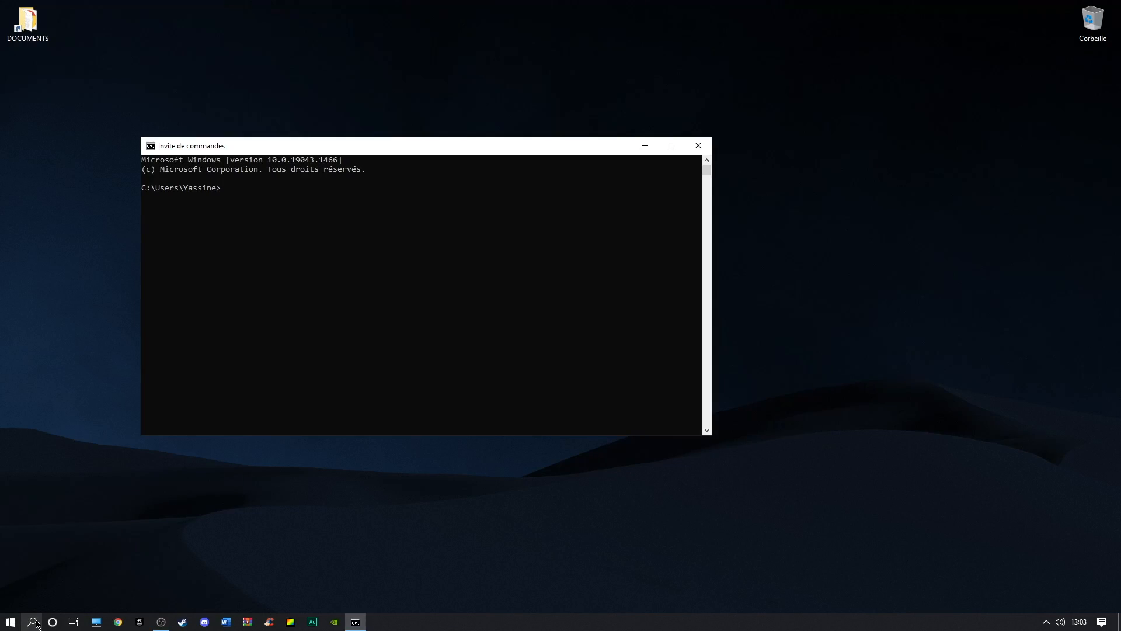
text(powercfg -duplicatescheme e9a42b02-d5df-448d-aa00-03f14749eb61)
key(Return)
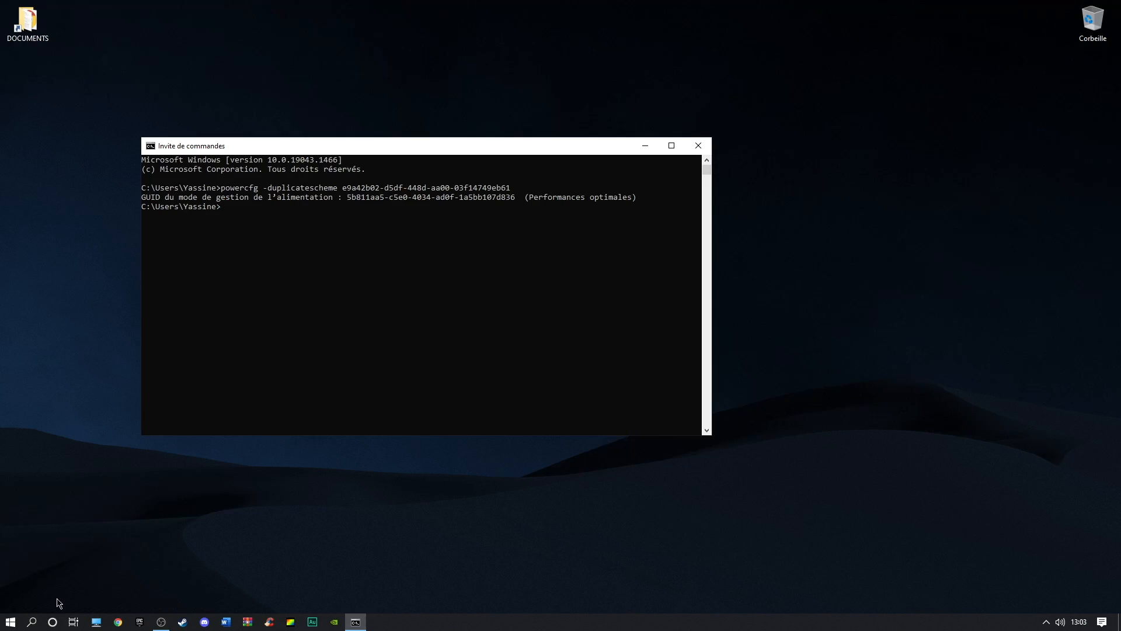
Open the power plan settings and the Options d'alimentation list of plans, then close the window
click(33, 622)
text(alimen)
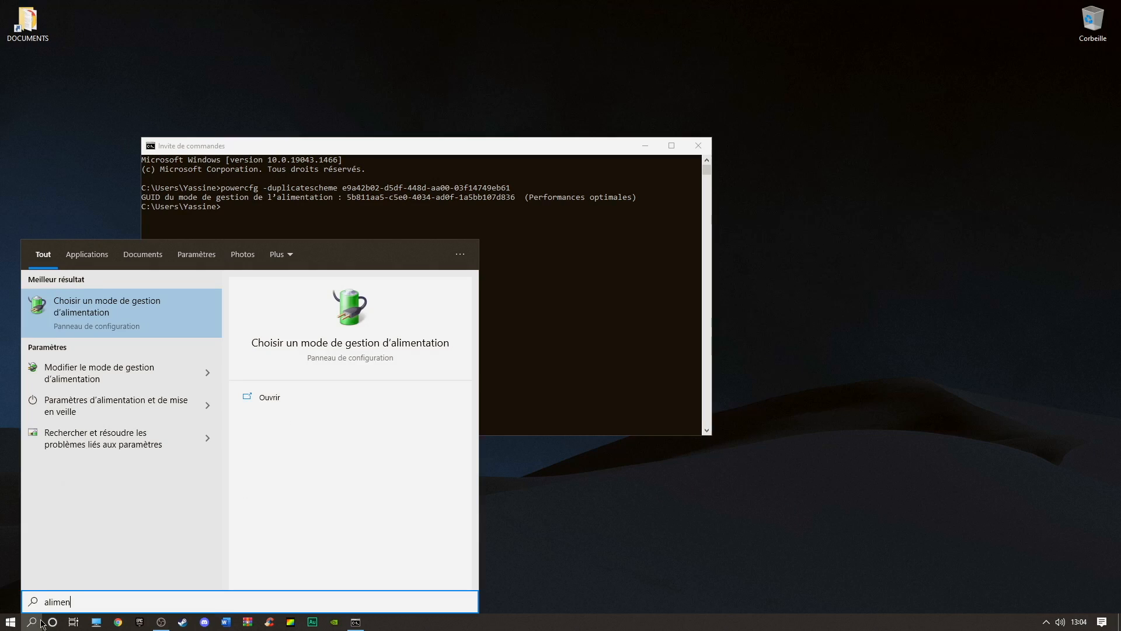
click(103, 373)
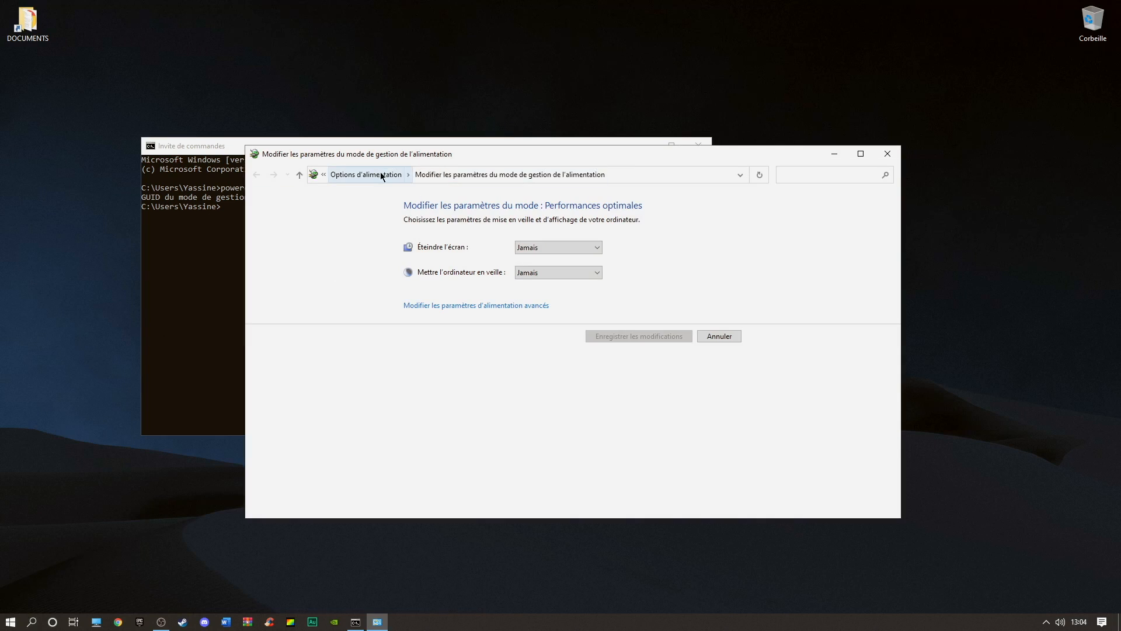
click(380, 173)
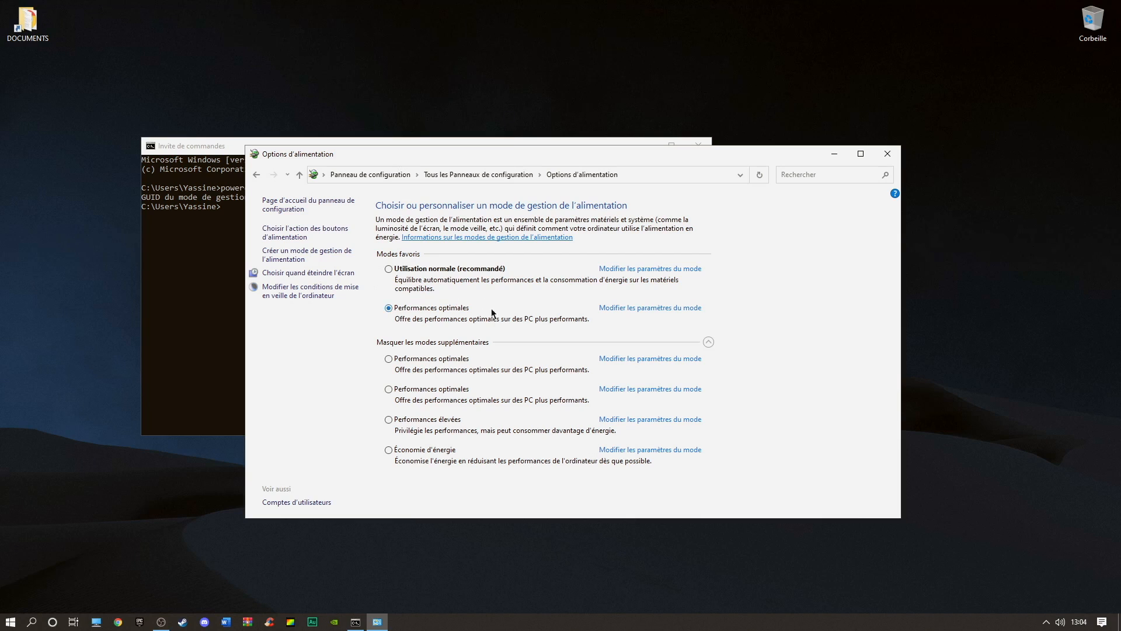
click(888, 154)
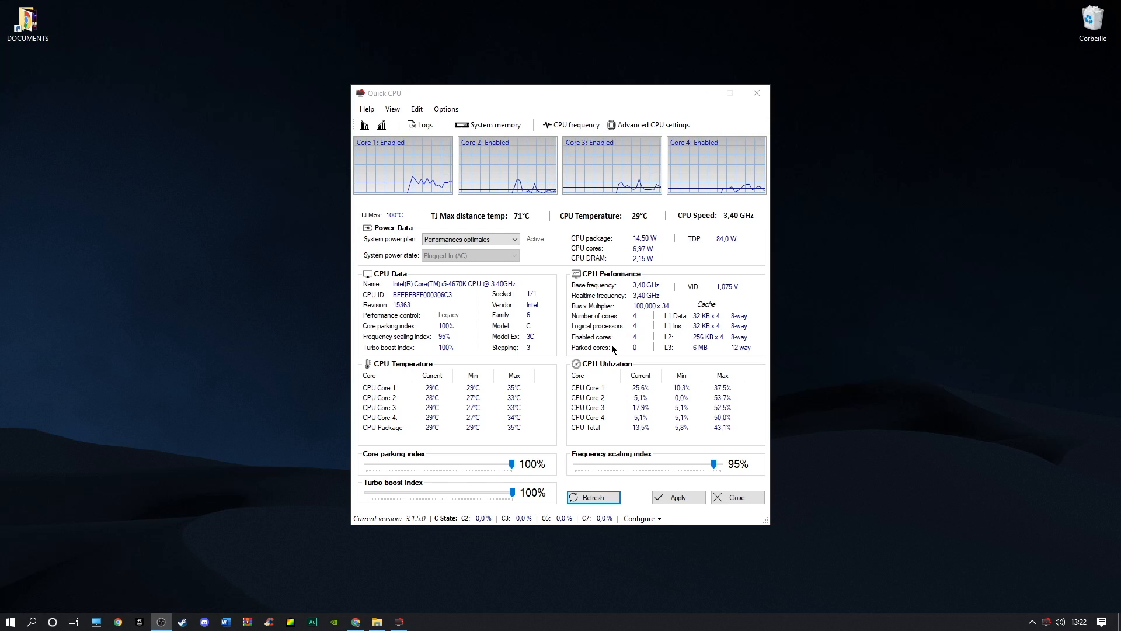
Set the system power plan to Performances optimales in Quick CPU
click(511, 239)
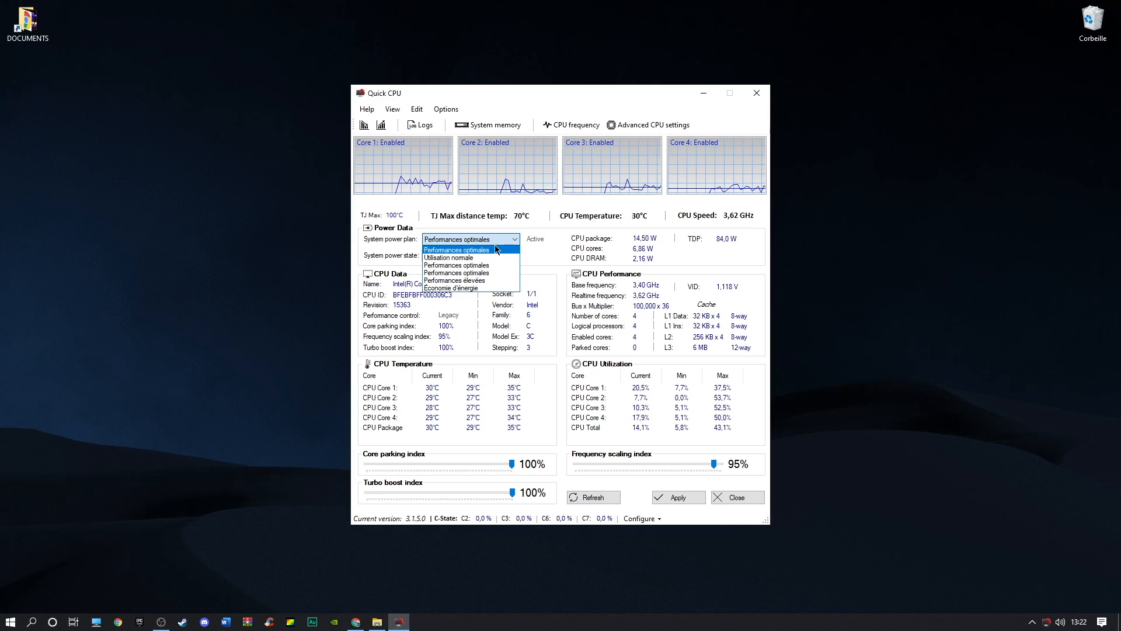
click(481, 251)
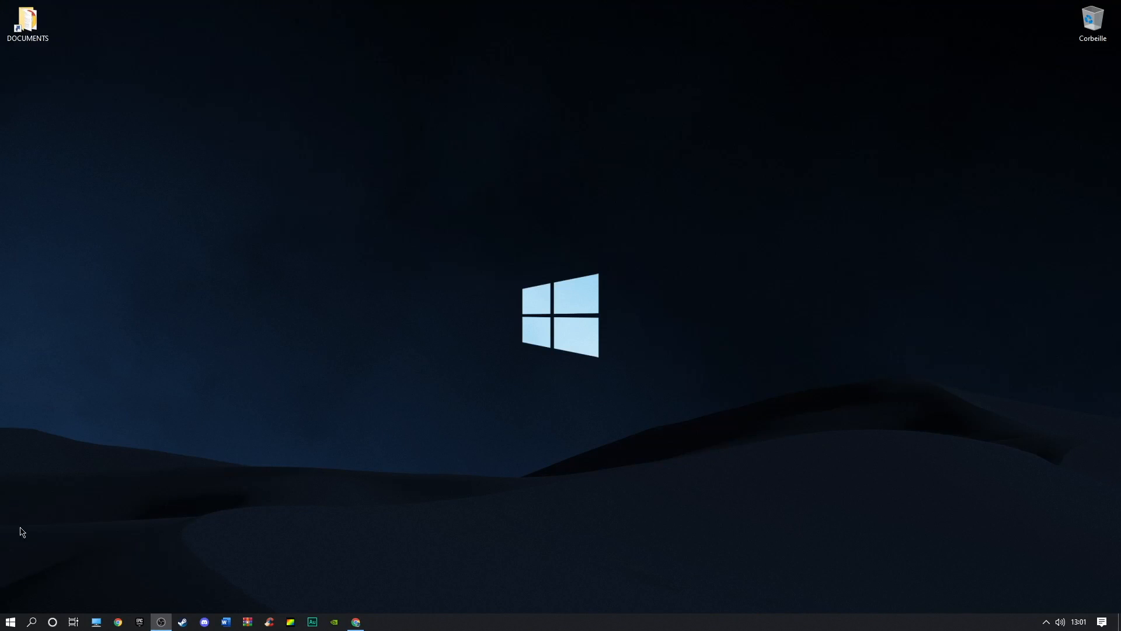
Open Défragmenter et optimiser les lecteurs and optimize the TOSHIBA INT (D:) drive
click(39, 624)
text(defr)
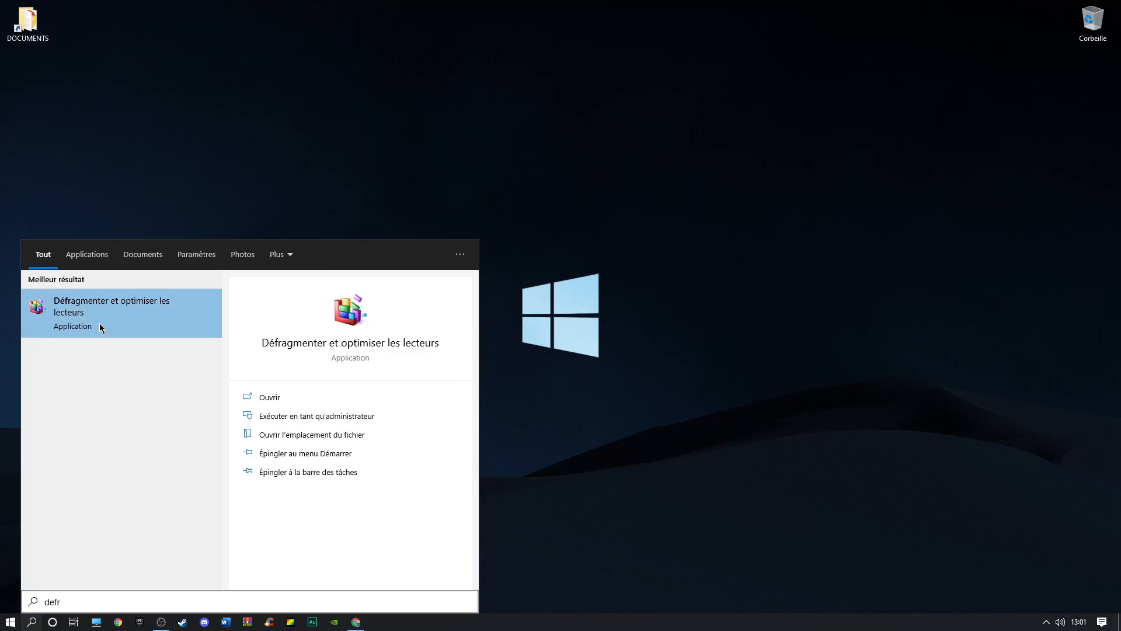
click(99, 324)
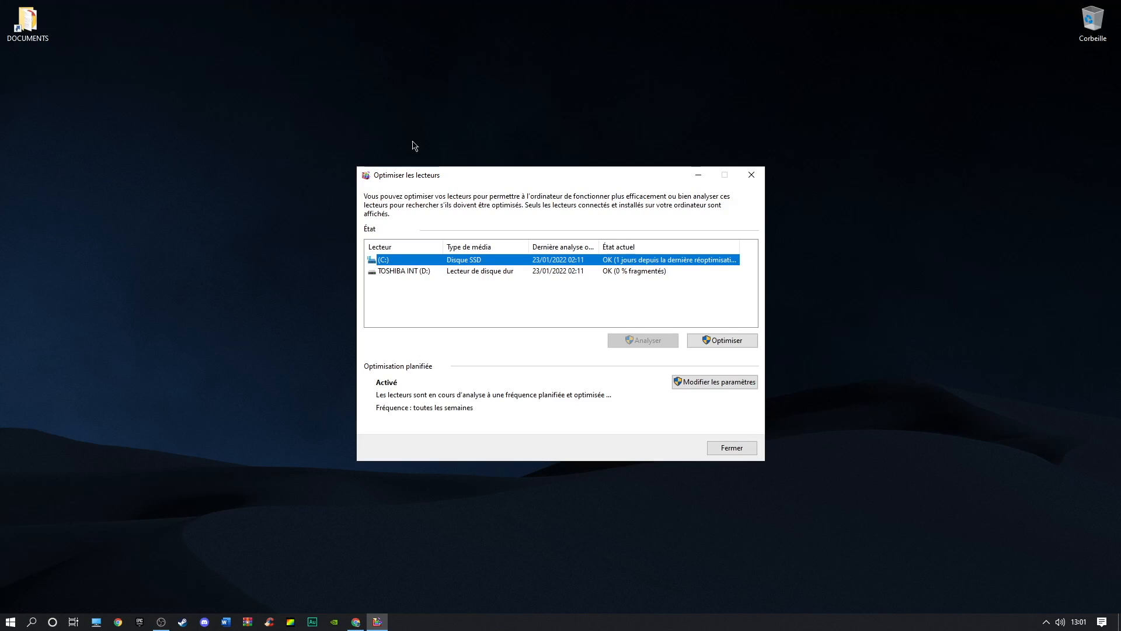
shift+click(578, 273)
click(732, 341)
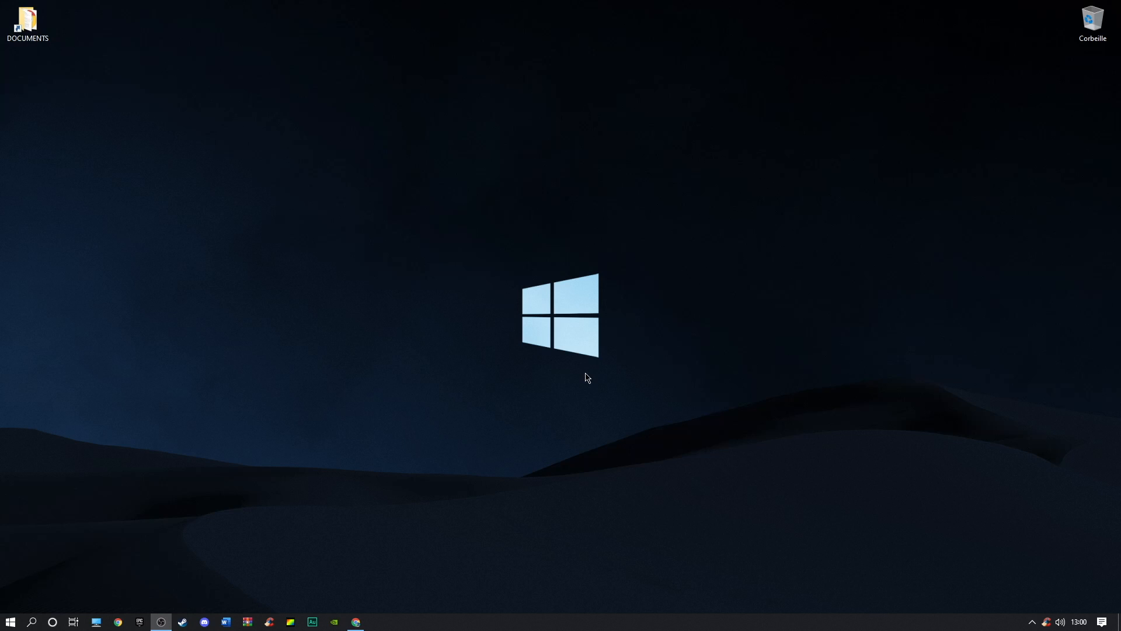
Search for nettoy and open Disk Cleanup
click(32, 622)
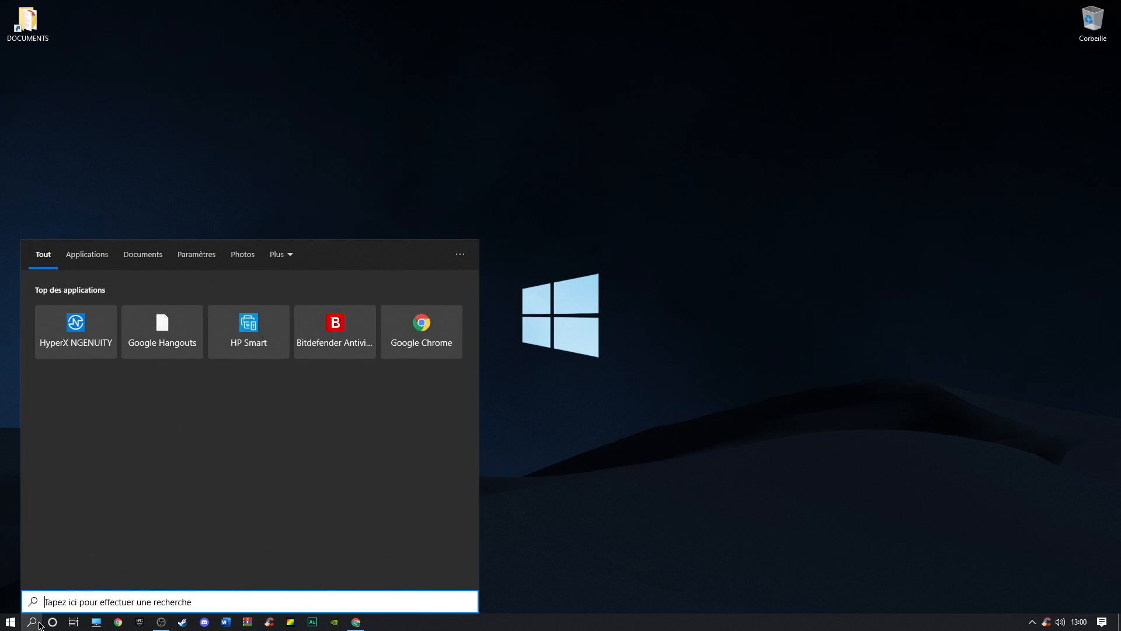
text(nettoy)
key(Return)
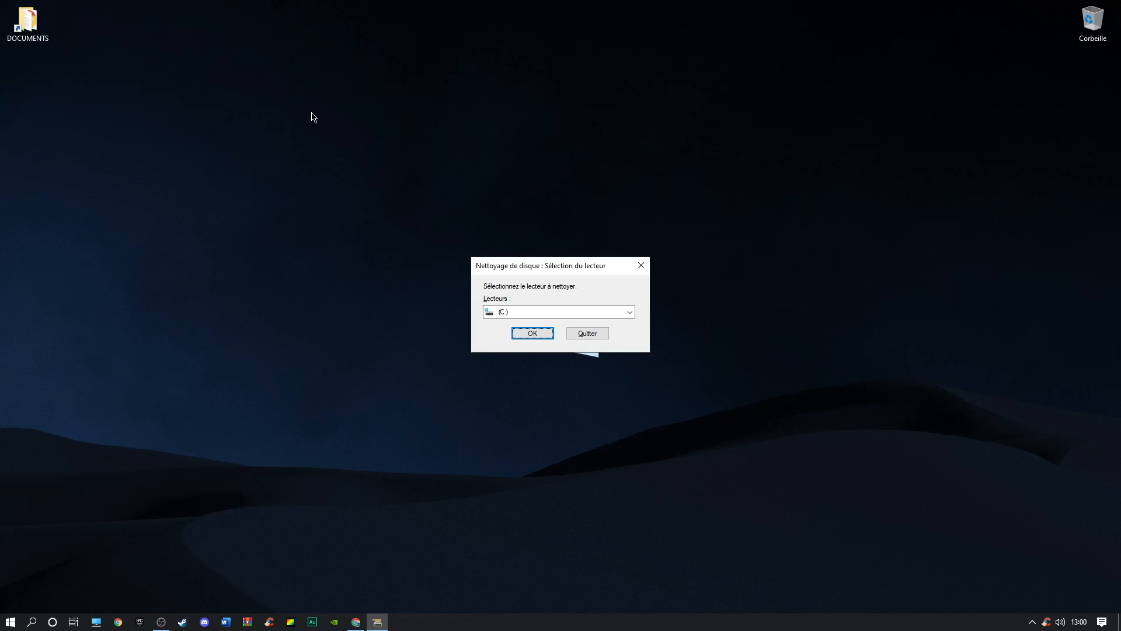
Run Disk Cleanup on drive C: including system files and confirm deleting the selected files
key(Return)
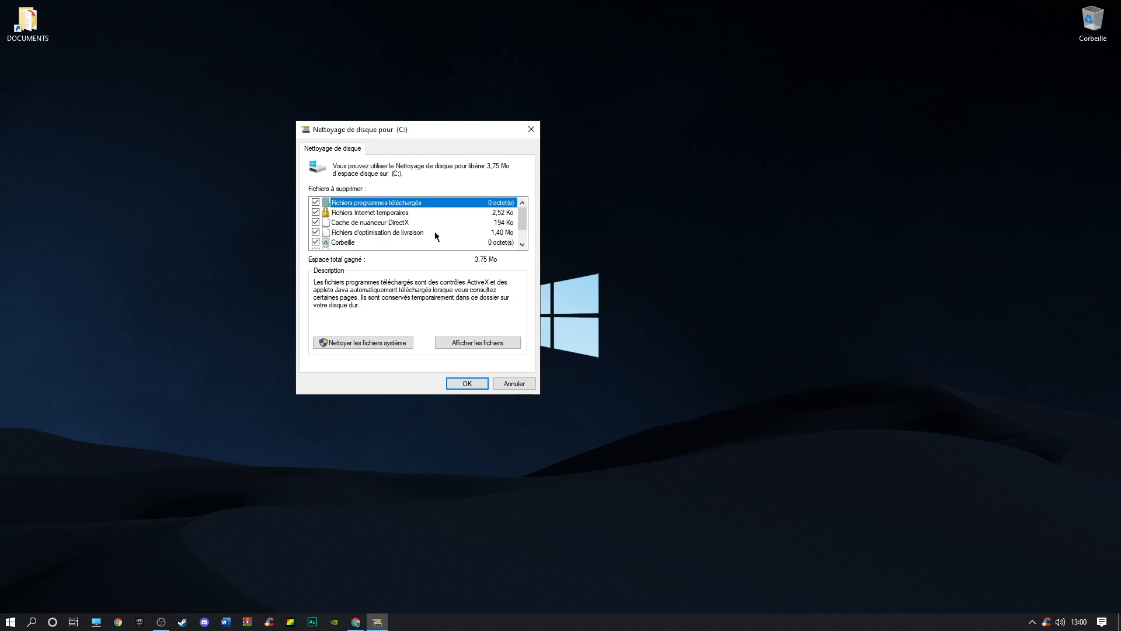
scroll(520, 221, down, 1)
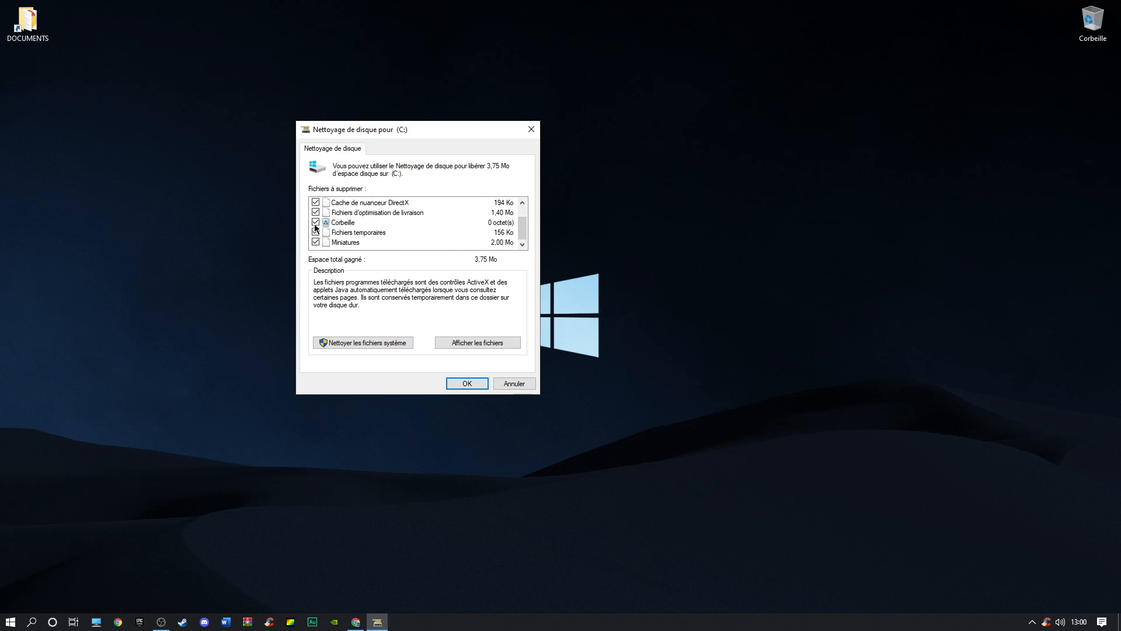
click(393, 342)
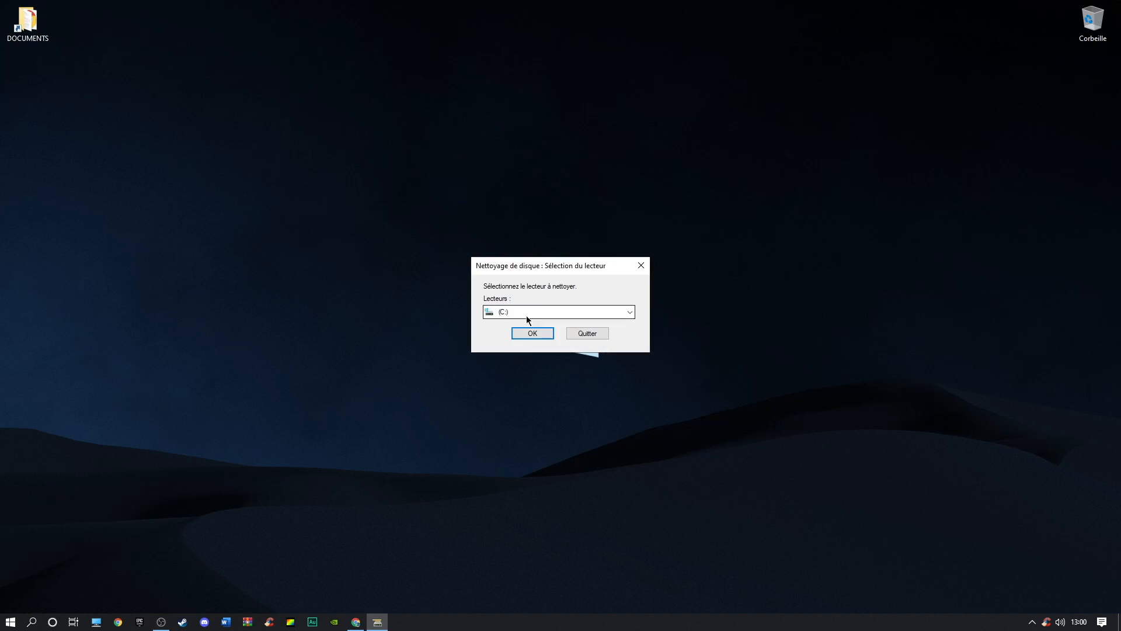
click(540, 332)
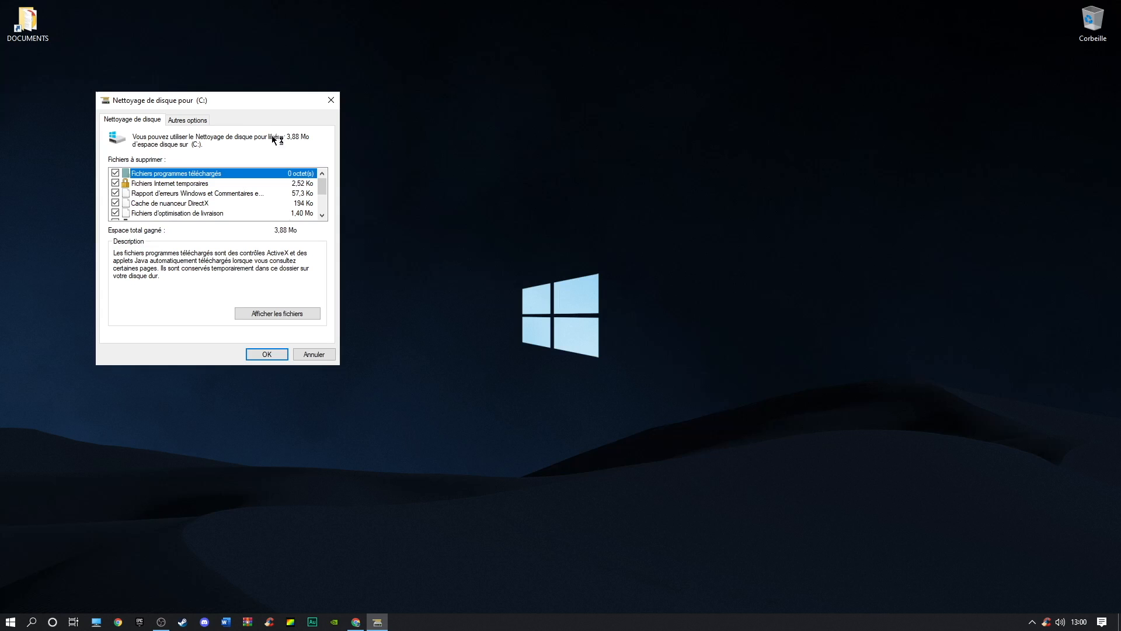
drag(506, 141, 607, 144)
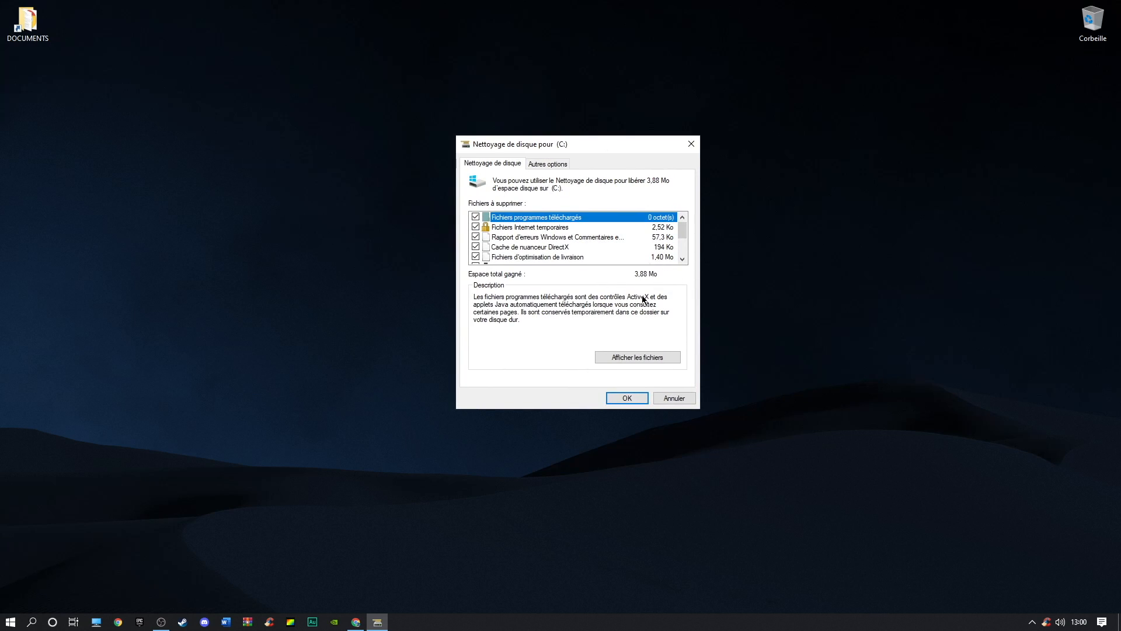
click(627, 398)
click(570, 320)
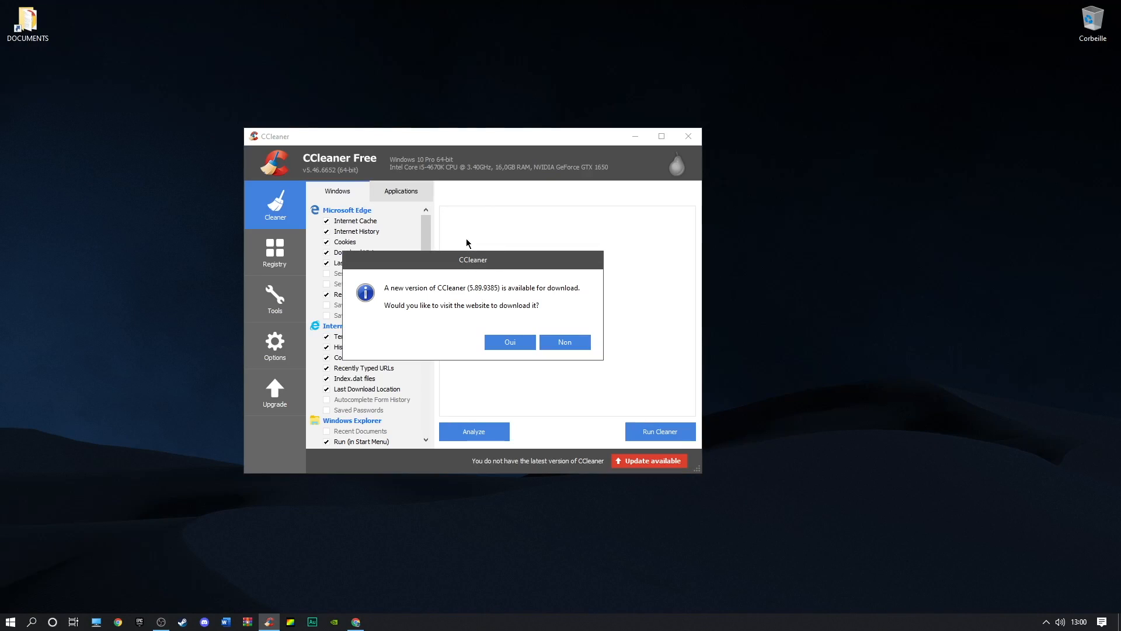
In CCleaner, decline the update offer, analyze the system and run the cleaner
click(566, 343)
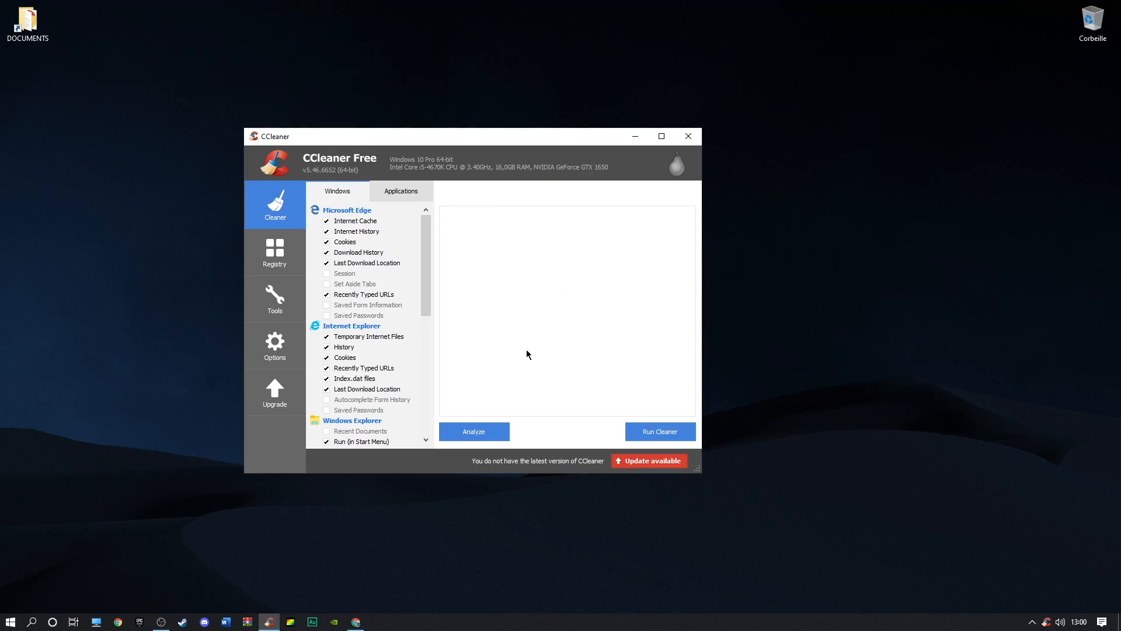
key(Return)
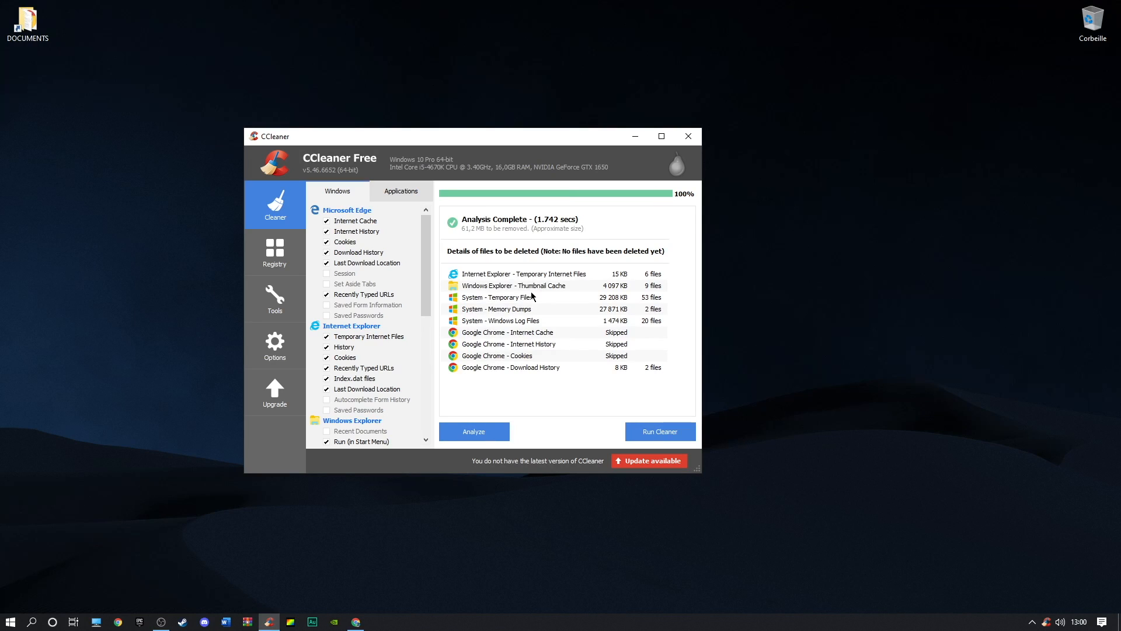
click(646, 432)
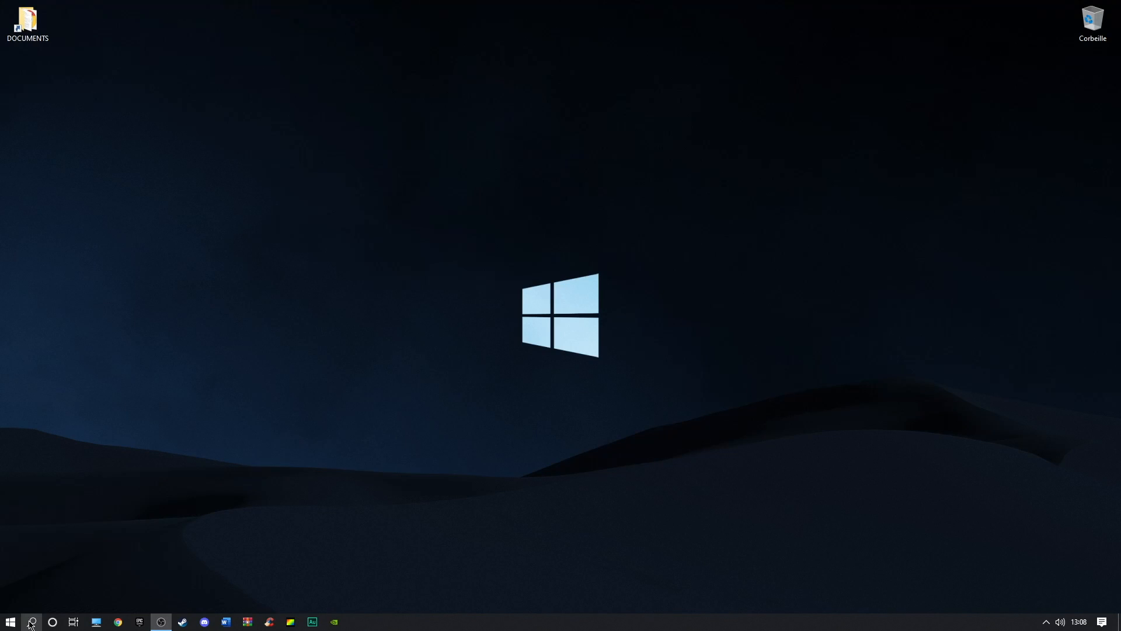
Open the %temp% folder from search and delete all of its contents
click(31, 624)
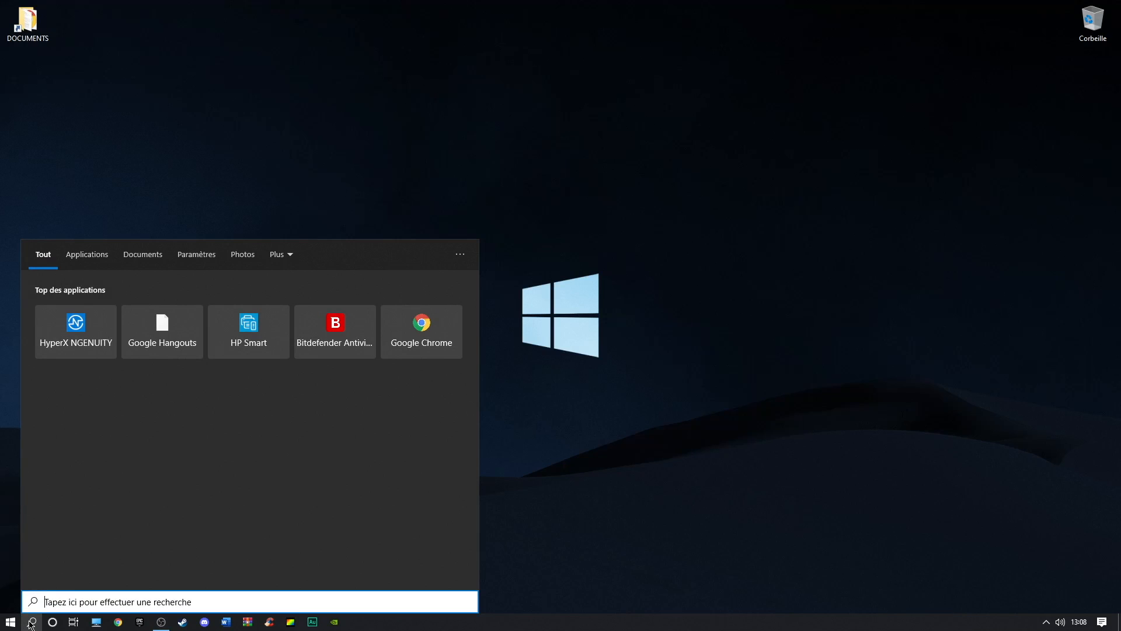
text(%temp)
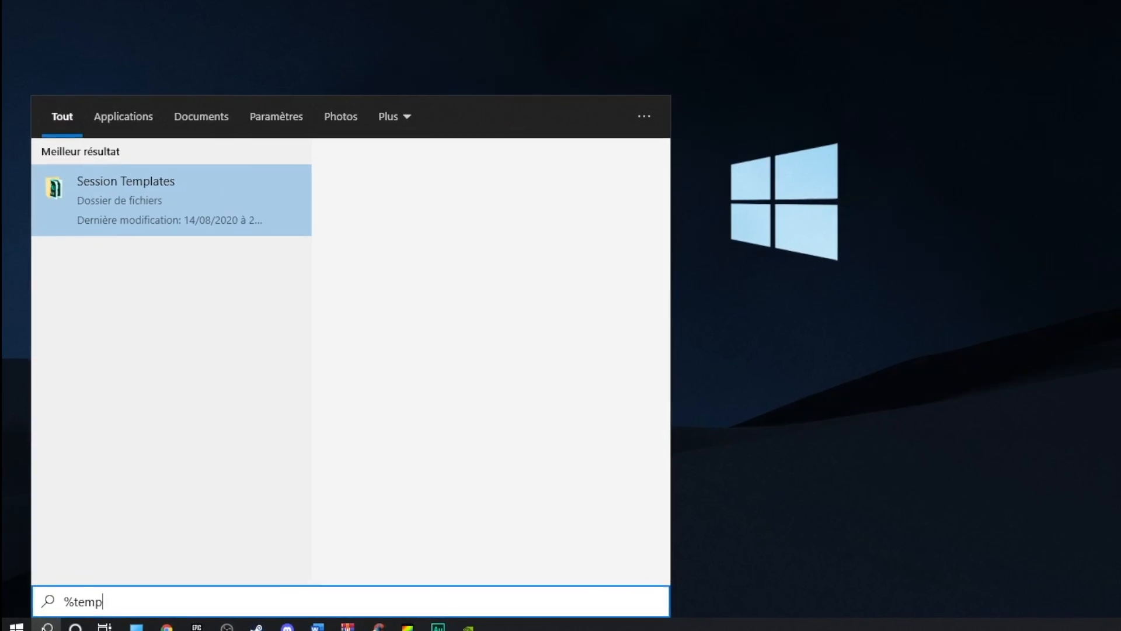
text(%)
key(Return)
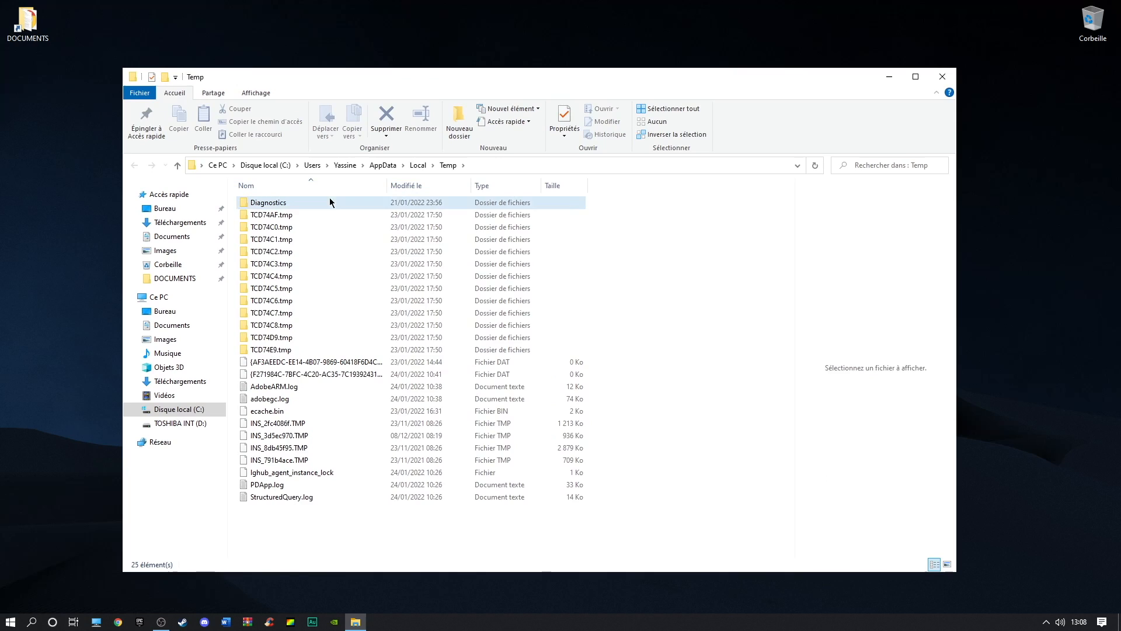
key(ctrl+a)
key(Delete)
click(588, 282)
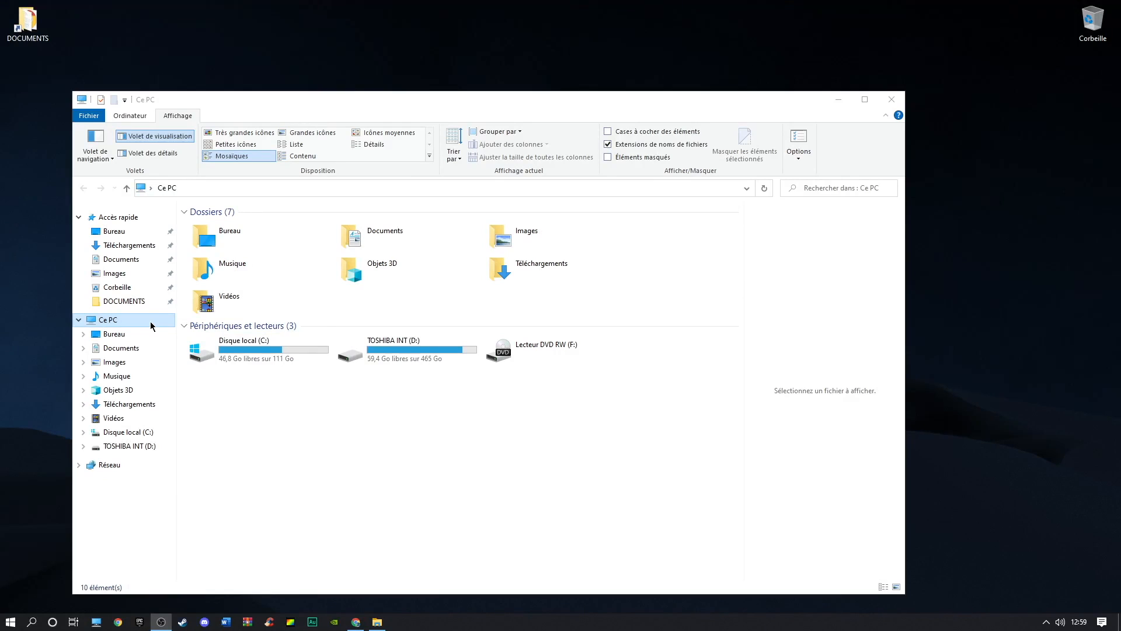
Open This PC's properties, go to Affichage settings and open Paramètres graphiques
right_click(150, 325)
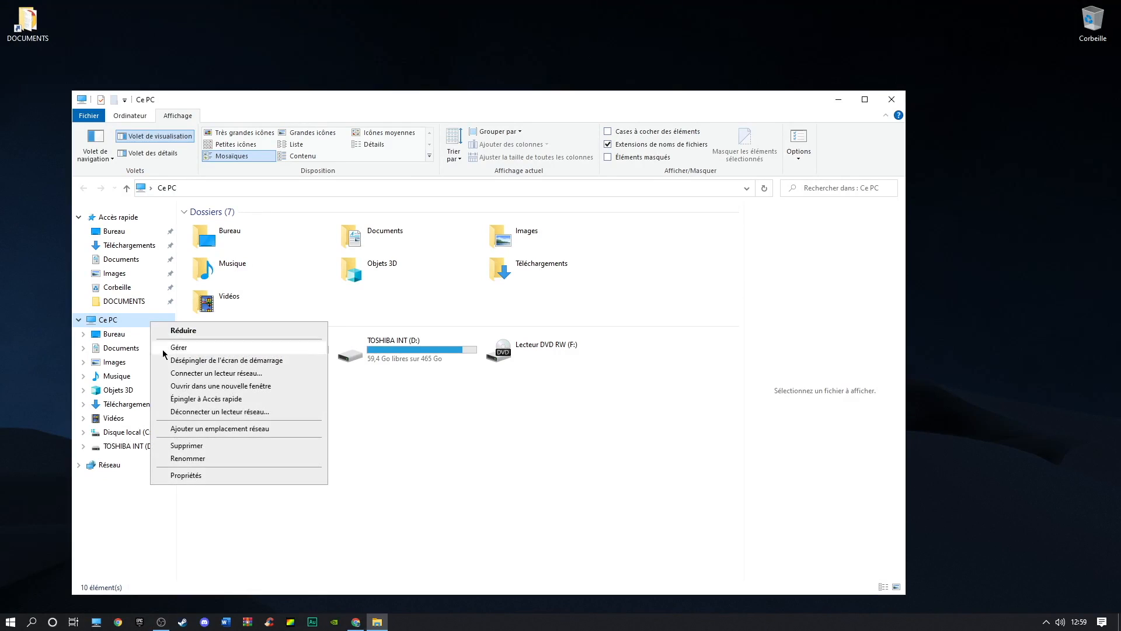
click(191, 479)
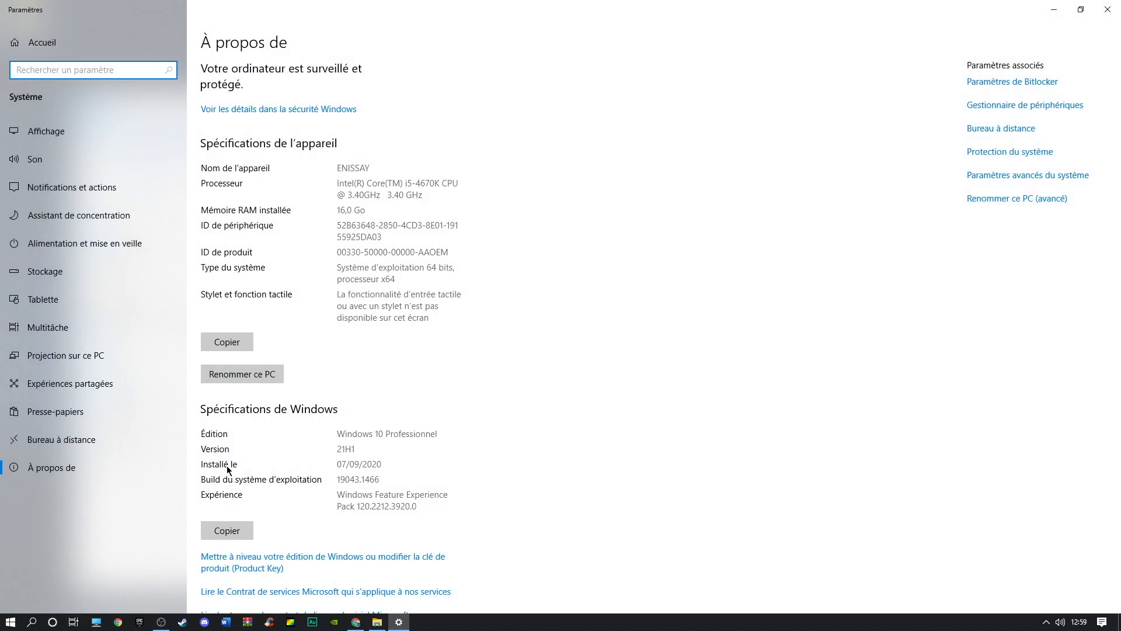
click(58, 131)
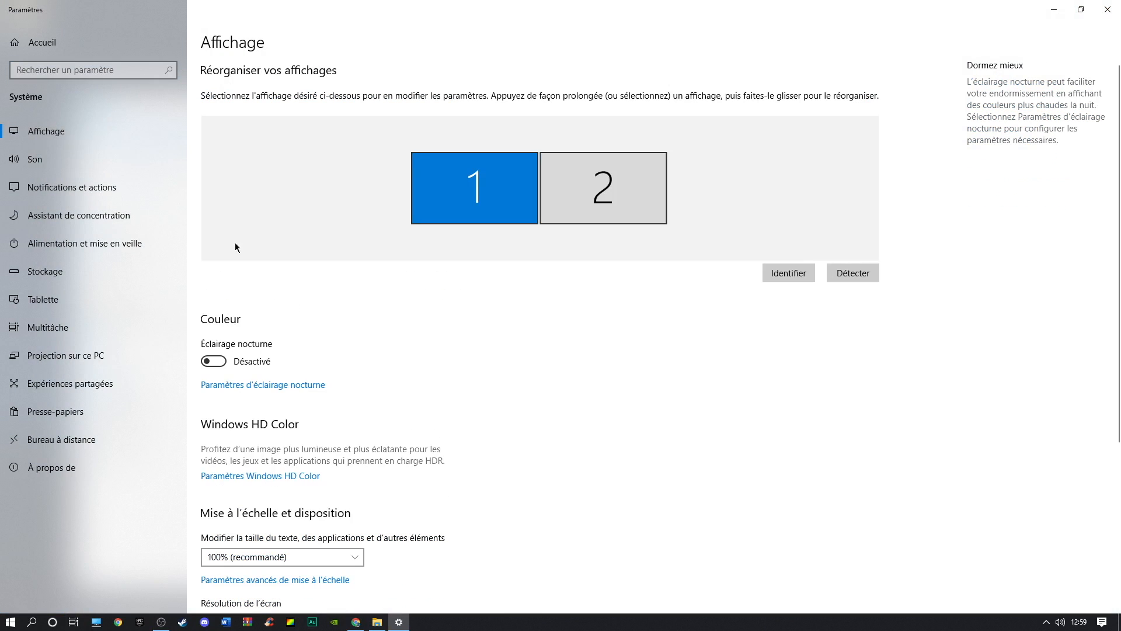
scroll(368, 402, down, 5)
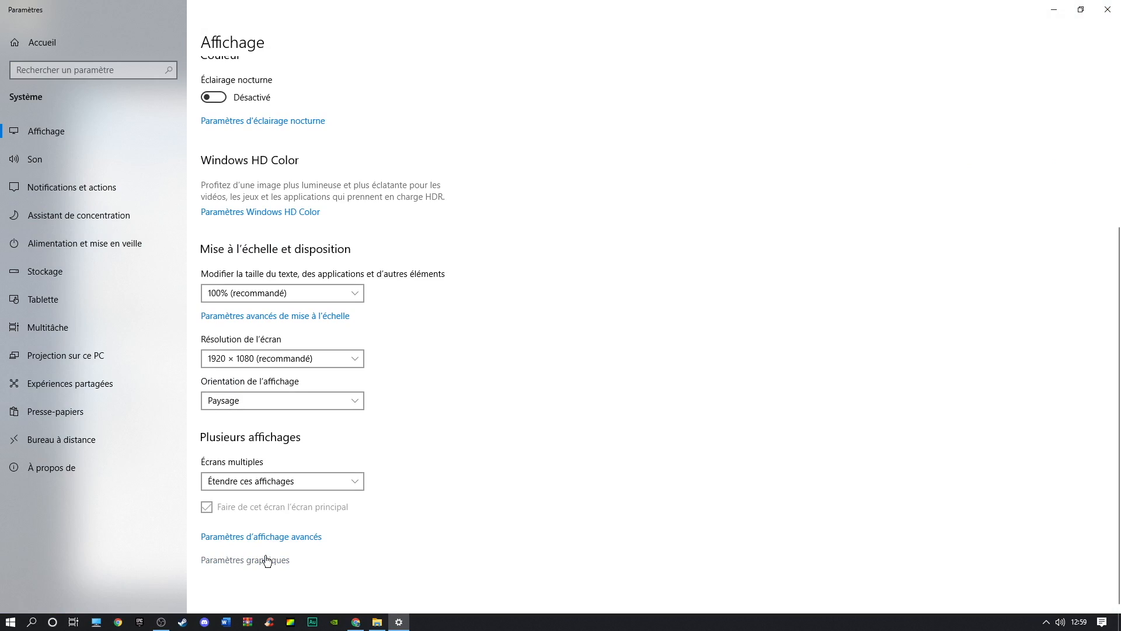
click(266, 561)
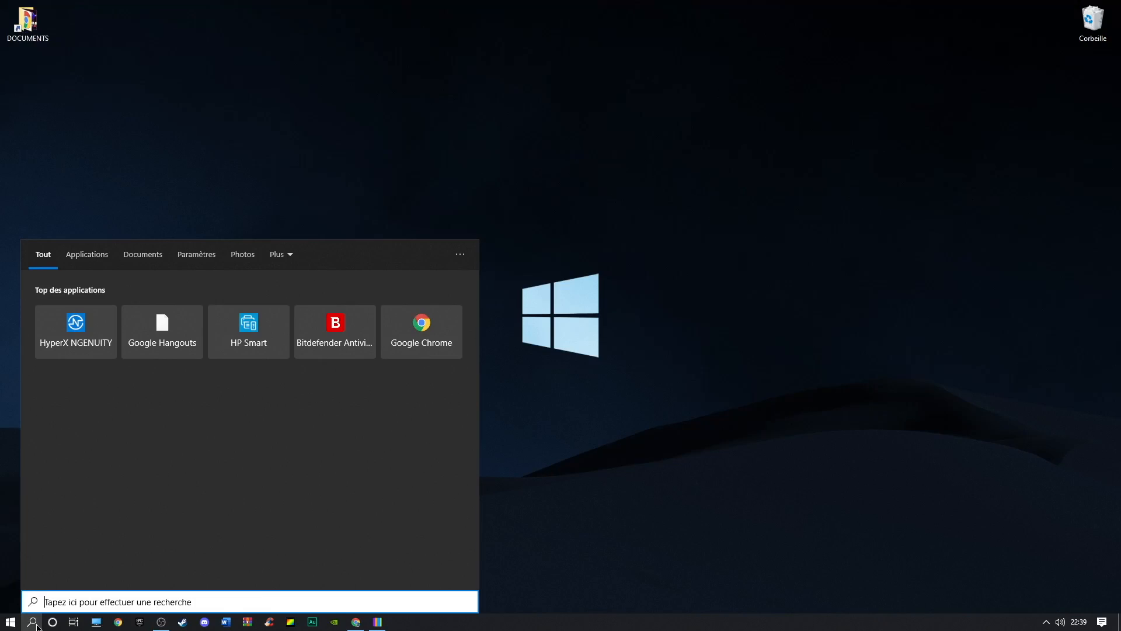
Open Moniteur de ressources from search and expand the Processus section of its Mémoire tab
text(moni)
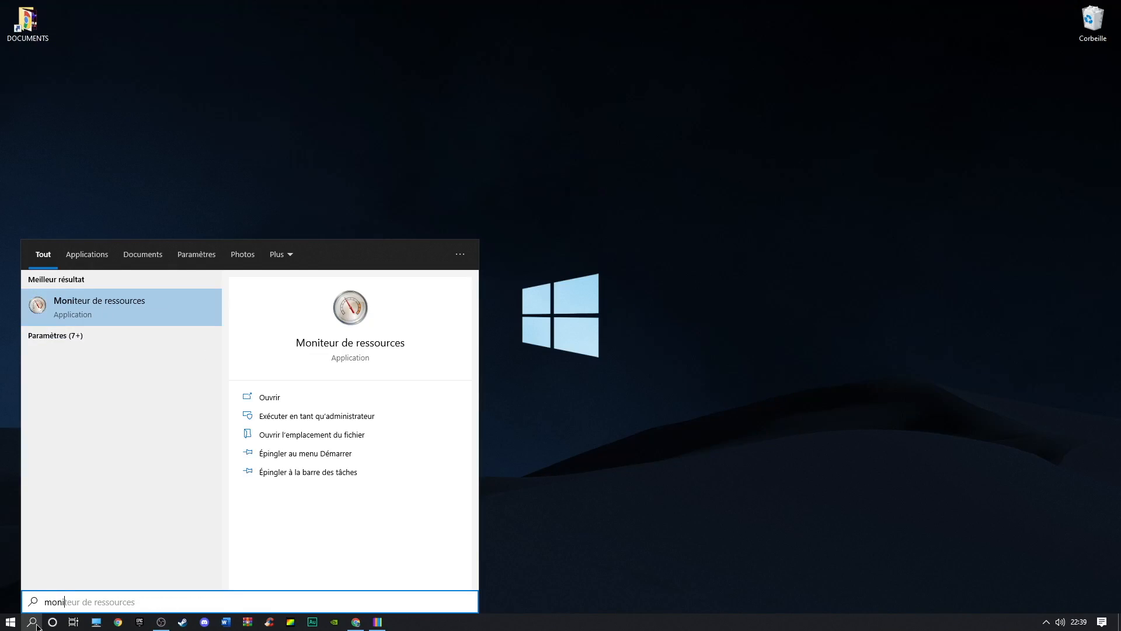
text(teur)
key(Return)
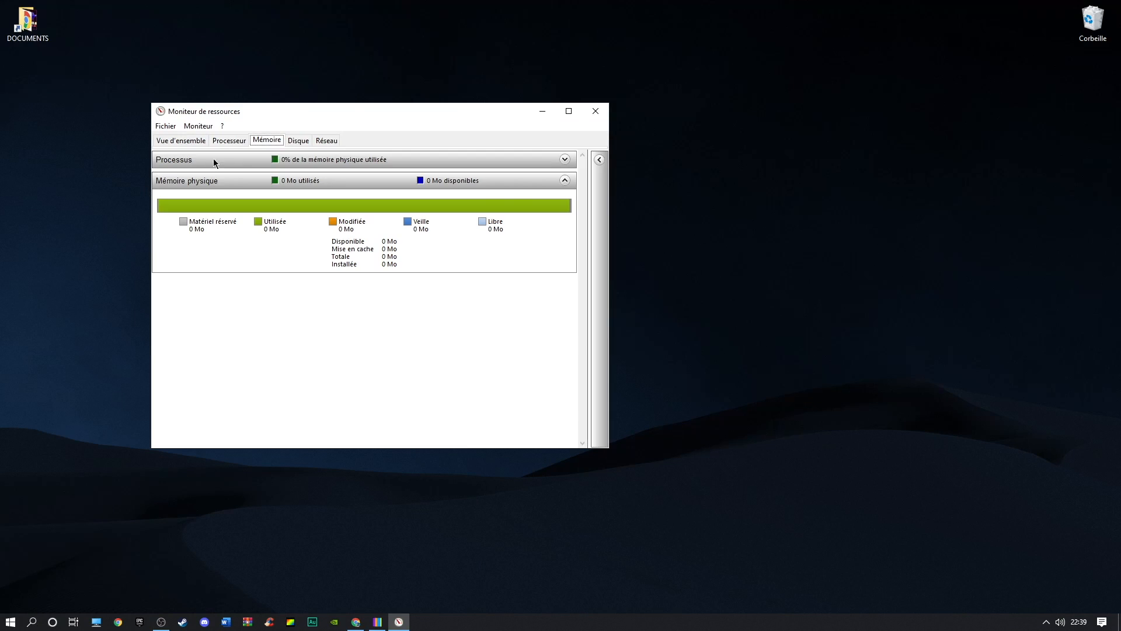
click(565, 159)
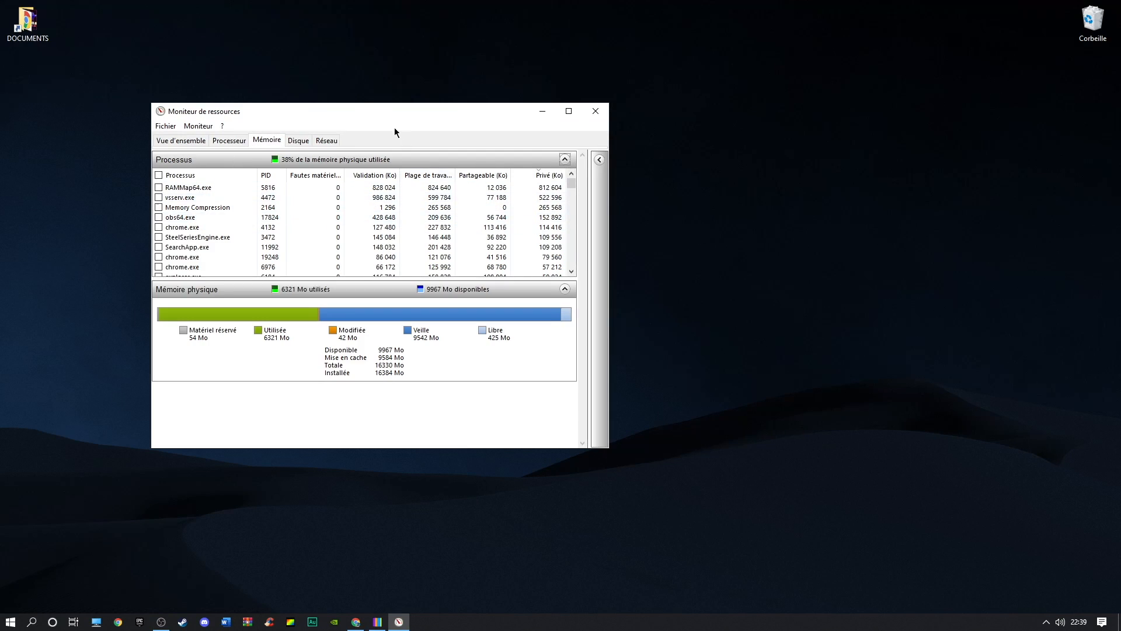
drag(366, 112, 535, 125)
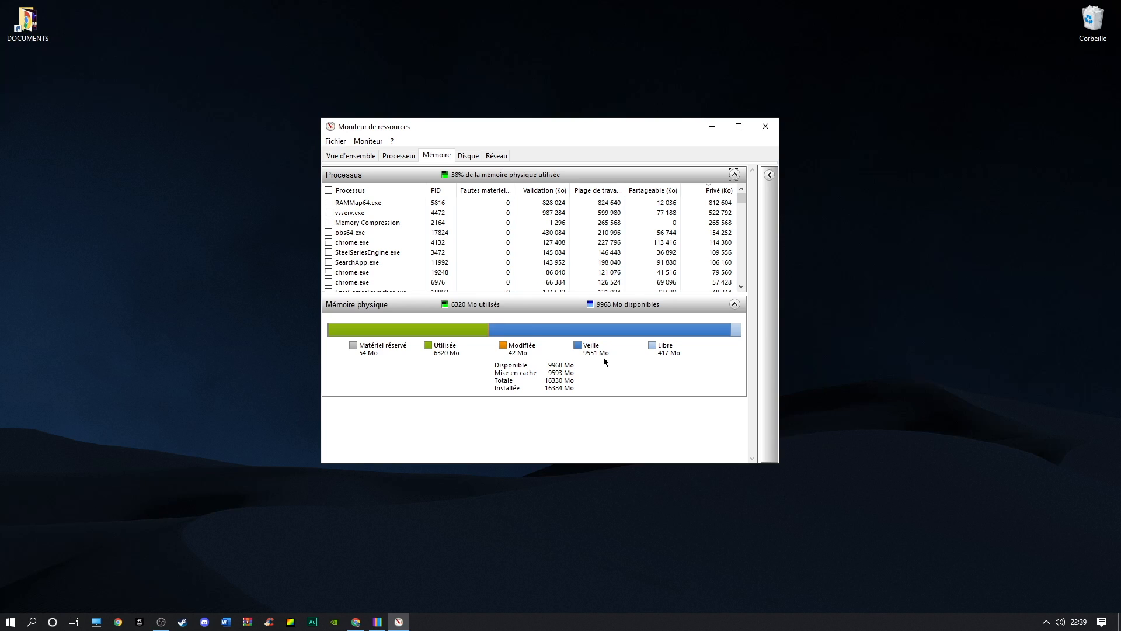
In RamMap, empty the memory lists from the Empty menu, then close RamMap and Task Manager
click(377, 621)
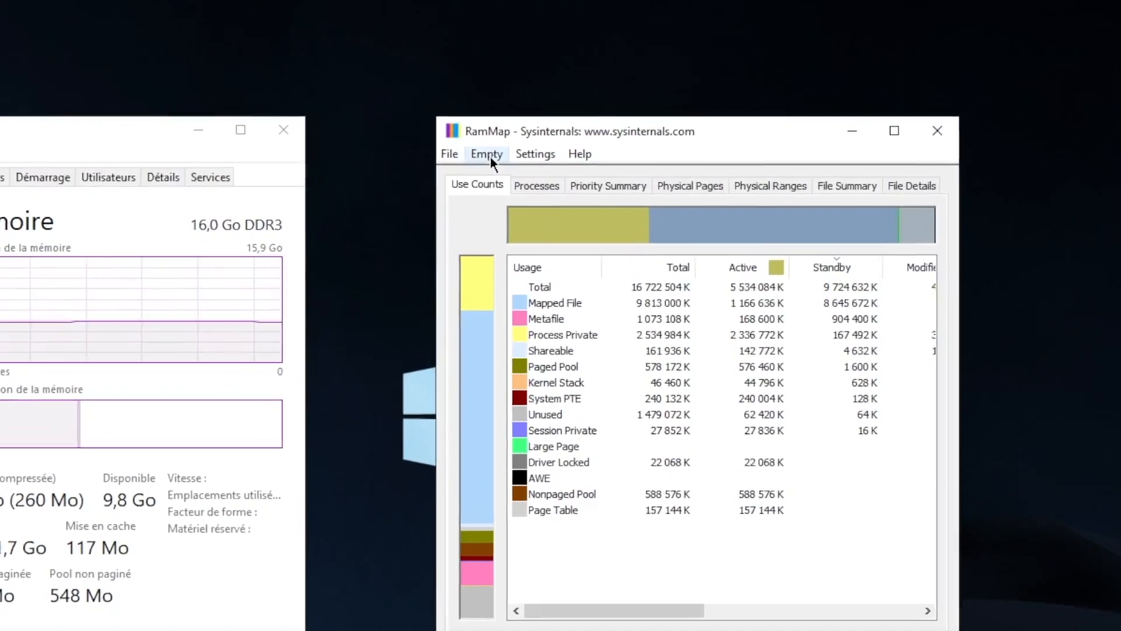
click(490, 156)
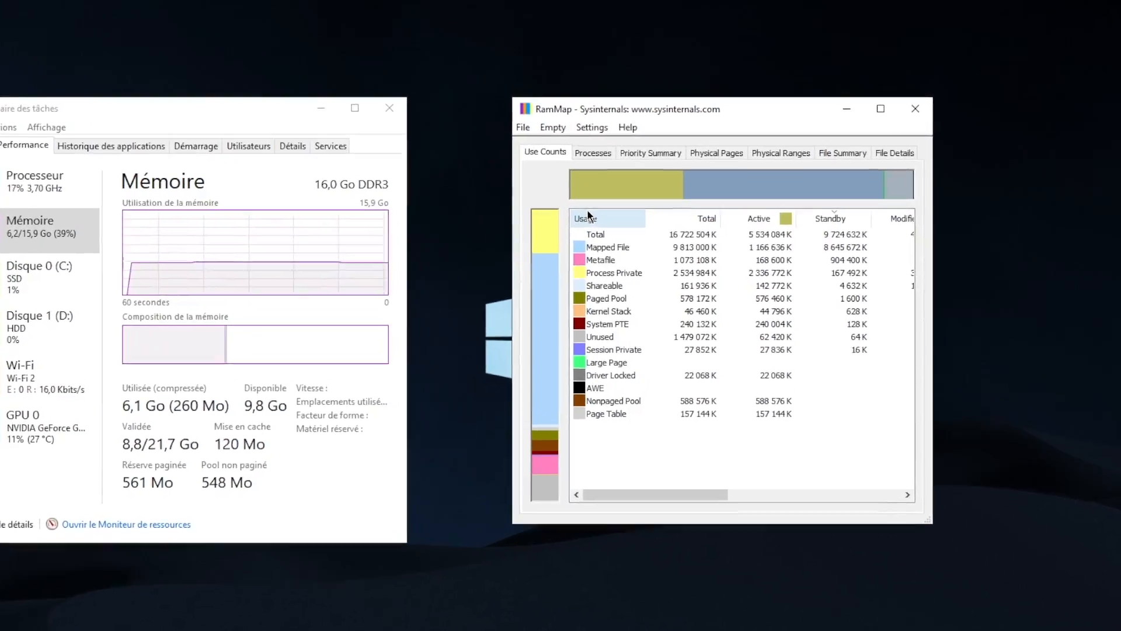
click(520, 134)
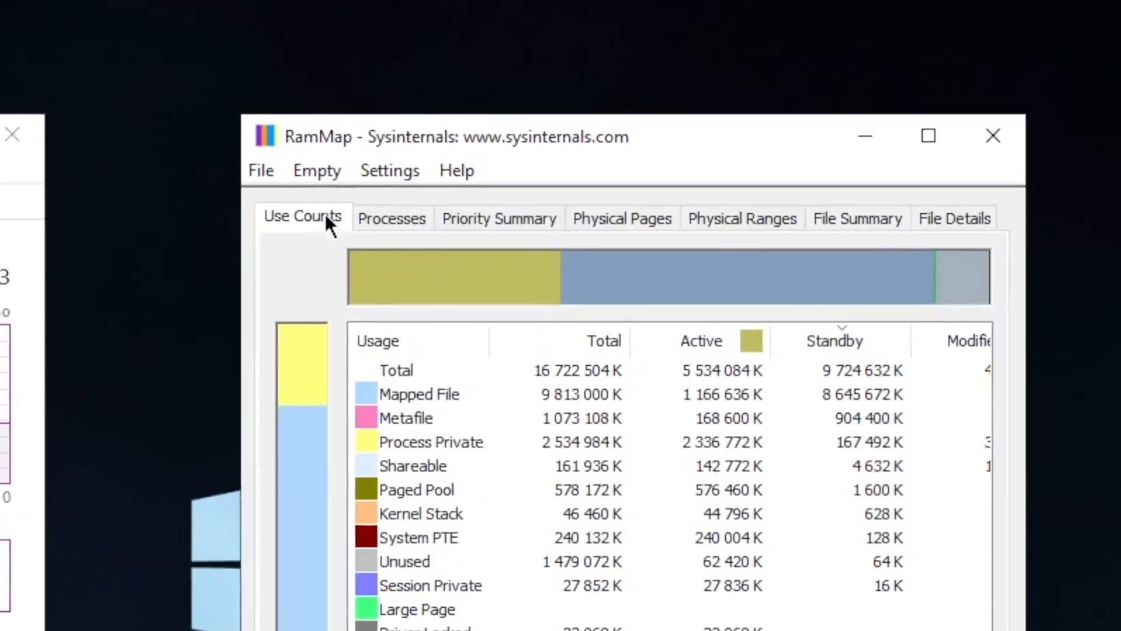
click(469, 142)
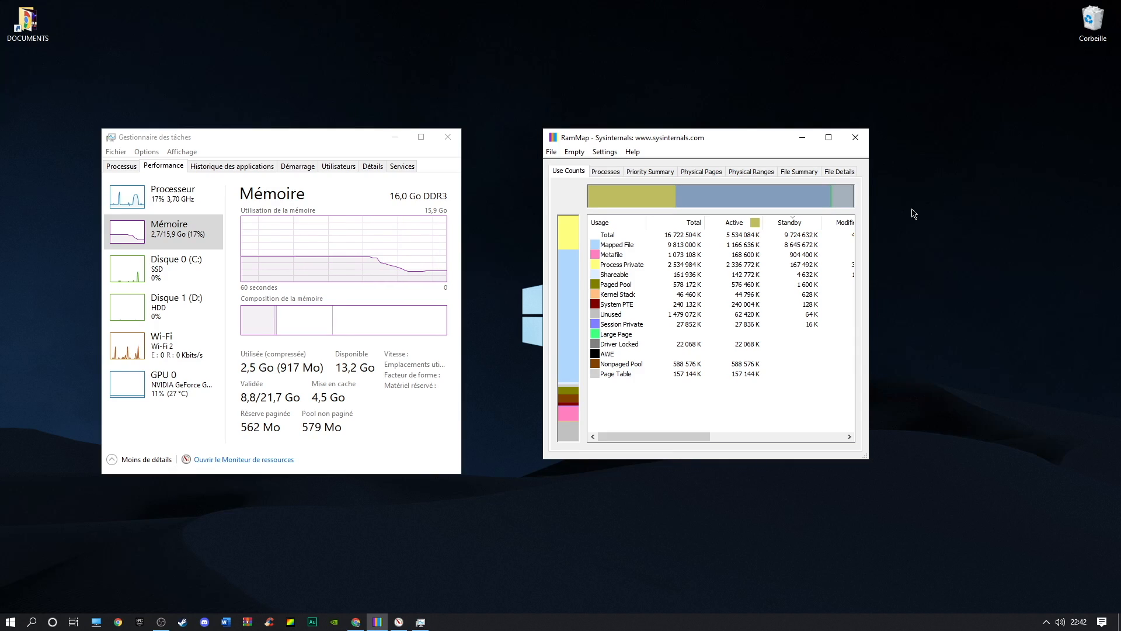
click(861, 143)
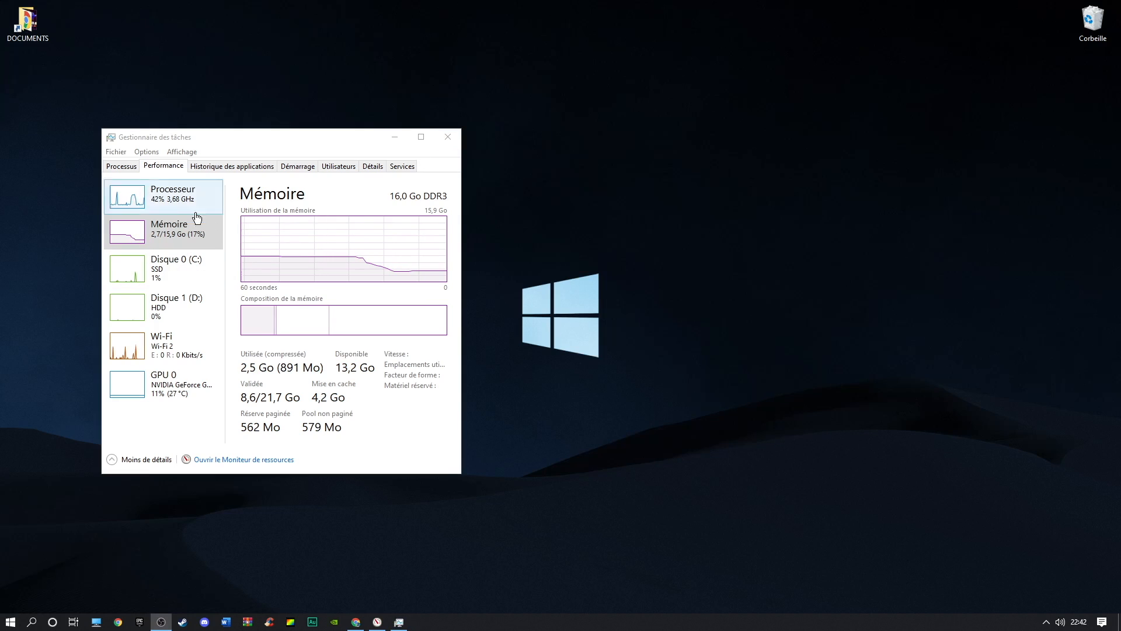
click(447, 137)
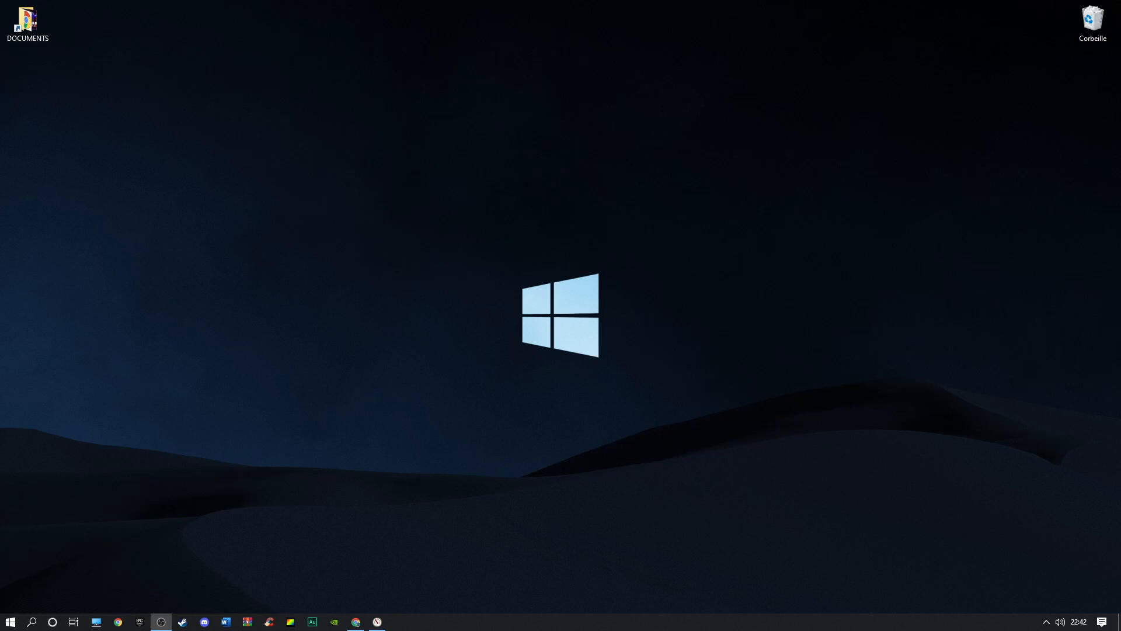